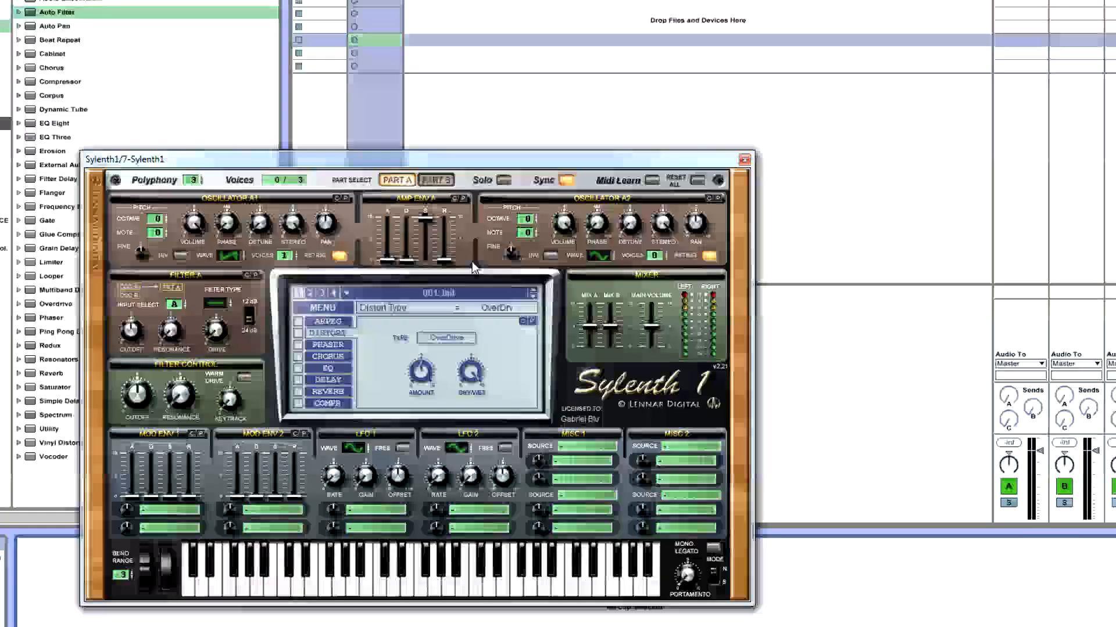
- Lower amp envelope A's sustain to 0 in Sylenth1 and set oscillator A1 to the Triangle wave
{"action": "left_click_drag", "start_coordinate": [406, 161], "coordinate": [668, 122]}
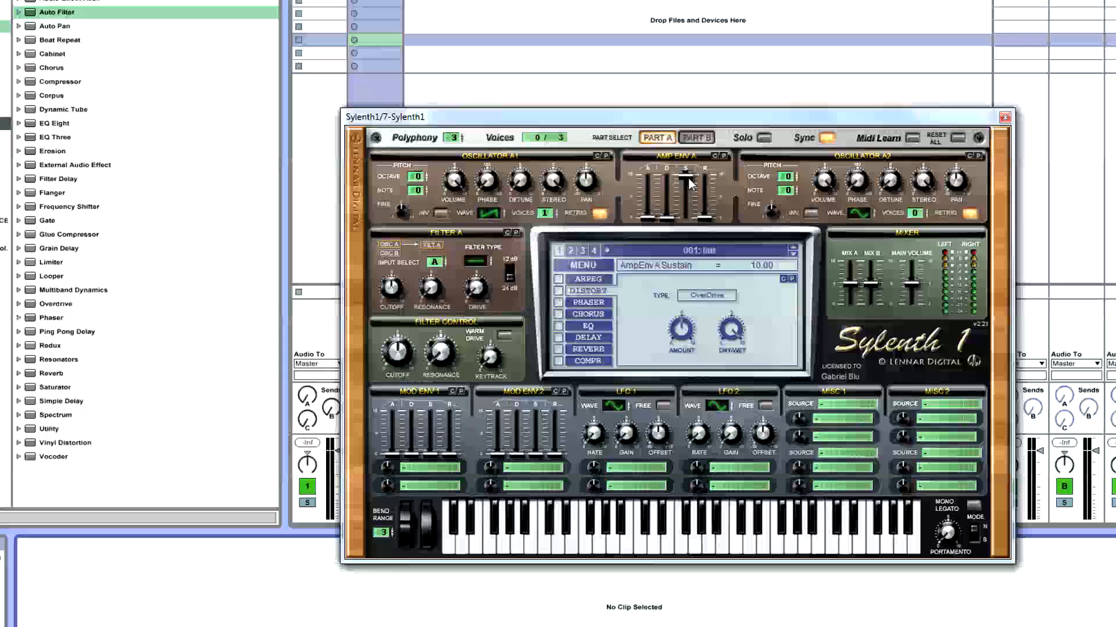
{"action": "left_click_drag", "start_coordinate": [689, 183], "coordinate": [654, 239]}
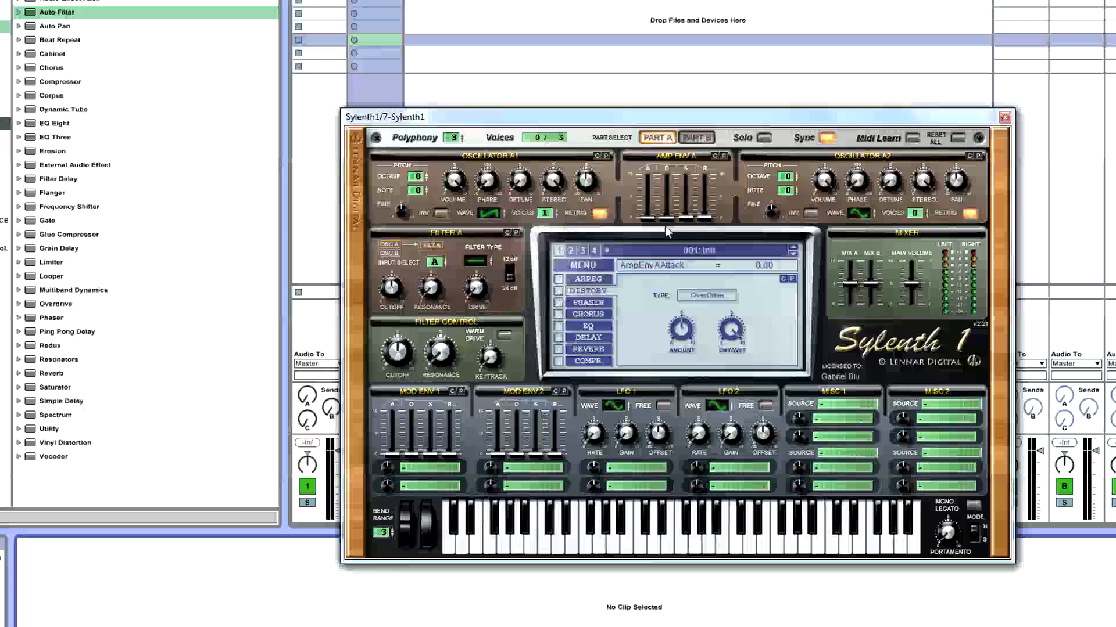
{"action": "left_click", "coordinate": [496, 214]}
{"action": "left_click", "coordinate": [496, 214]}
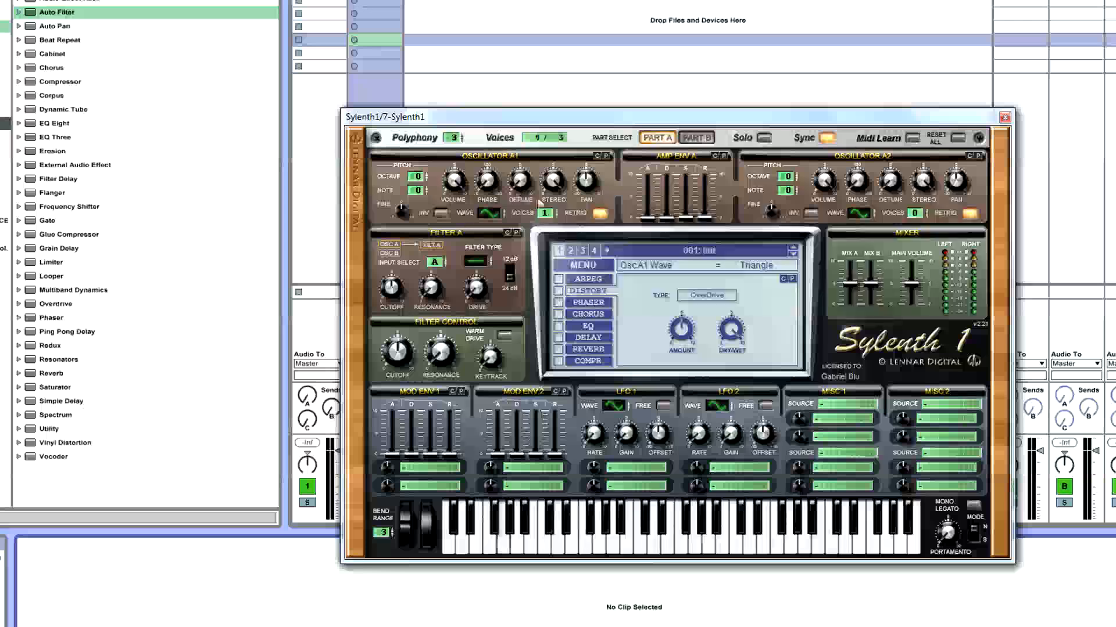
{"action": "left_click_drag", "start_coordinate": [631, 118], "coordinate": [736, 92]}
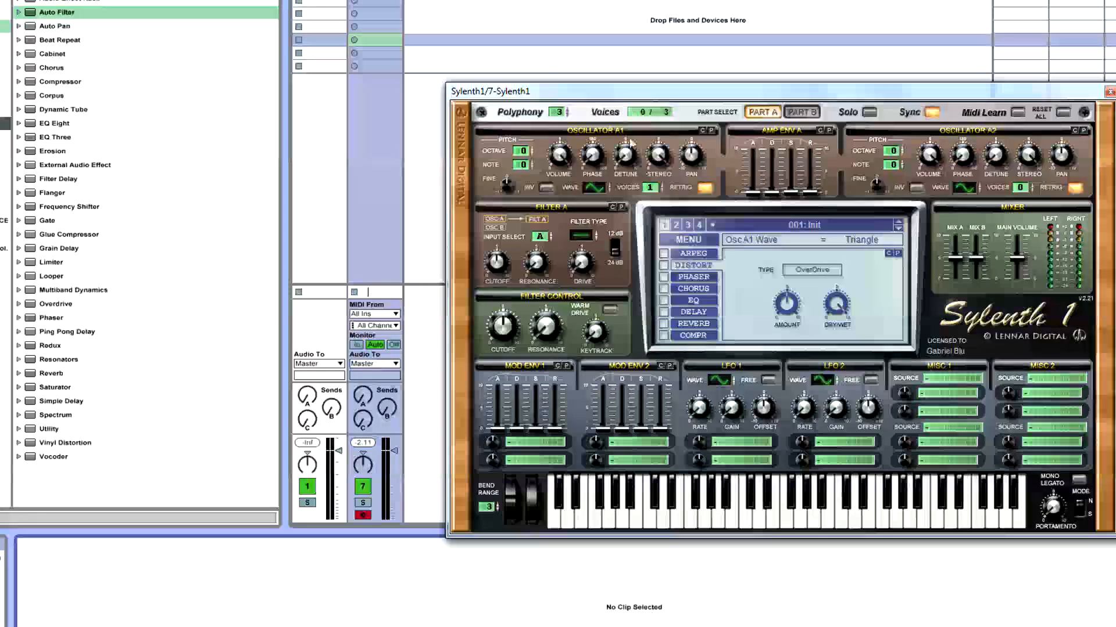
- Set the decay of amp envelope A to about 2.36
{"action": "left_click", "coordinate": [772, 195]}
{"action": "left_click_drag", "start_coordinate": [773, 199], "coordinate": [811, 157]}
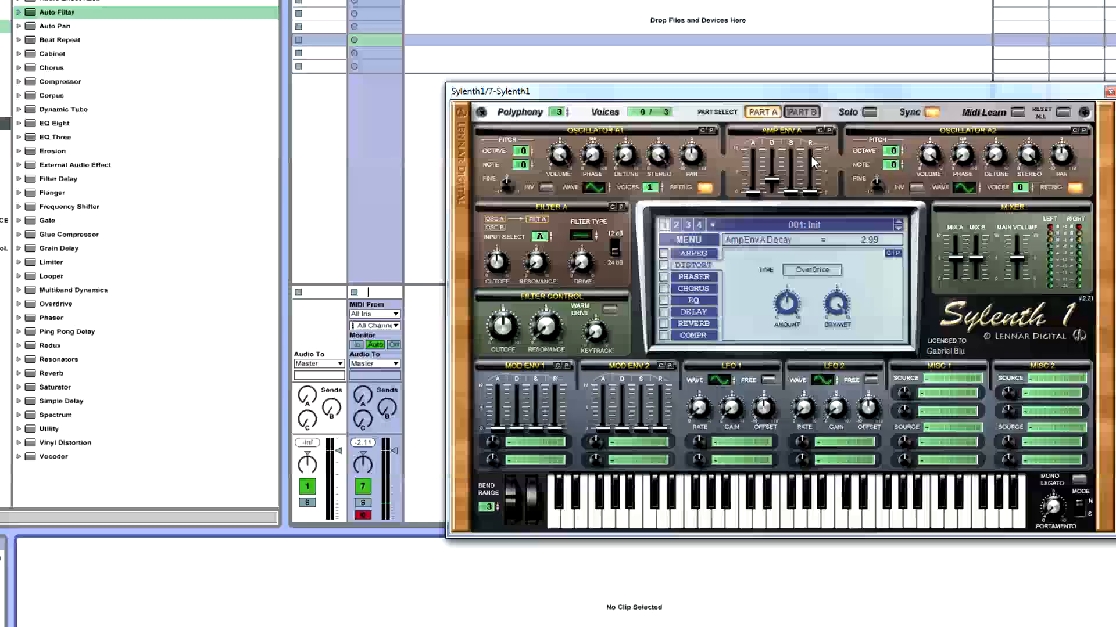
{"action": "left_click_drag", "start_coordinate": [811, 156], "coordinate": [810, 165]}
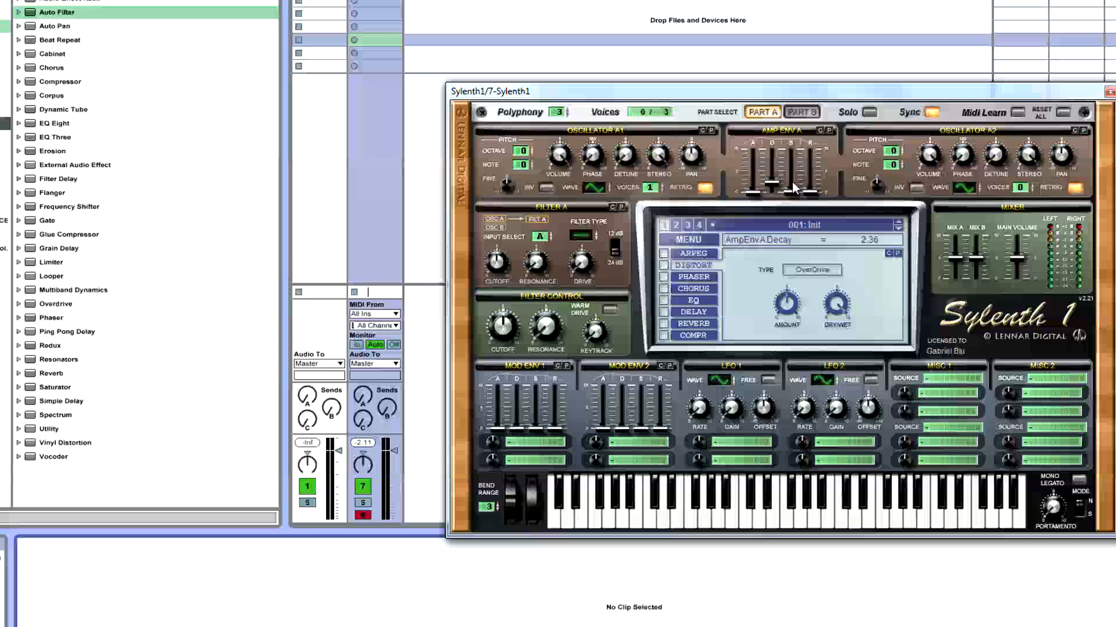
- Try amp envelope A with a release of about 7.11 and varying decay lengths, then bring the release back to zero
{"action": "left_click_drag", "start_coordinate": [810, 192], "coordinate": [820, 152]}
{"action": "left_click_drag", "start_coordinate": [773, 185], "coordinate": [808, 147]}
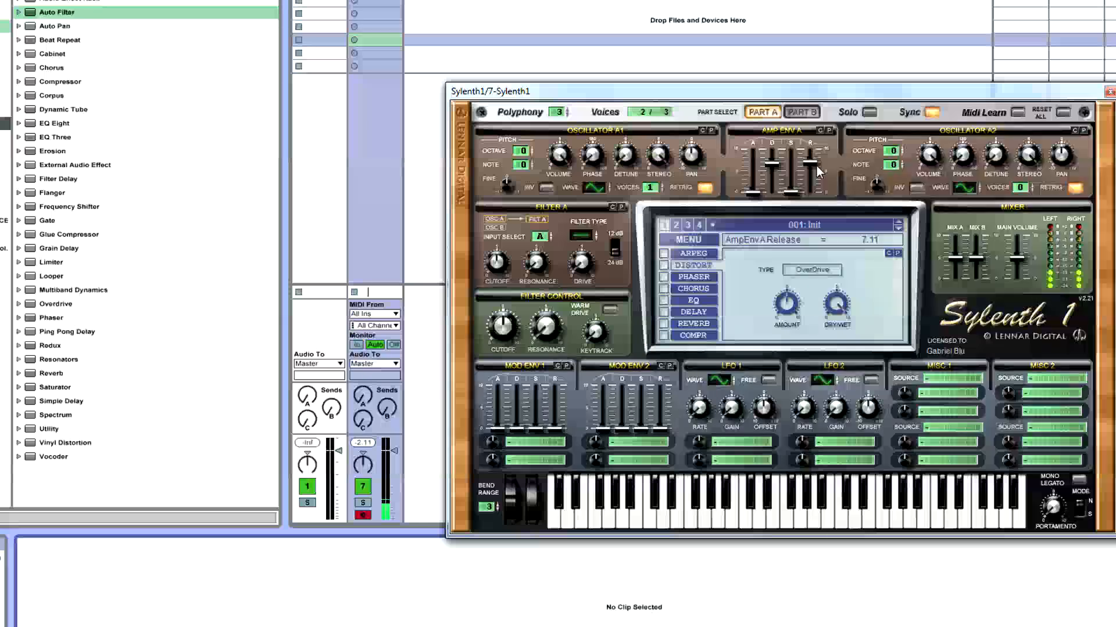
{"action": "left_click_drag", "start_coordinate": [773, 166], "coordinate": [786, 211]}
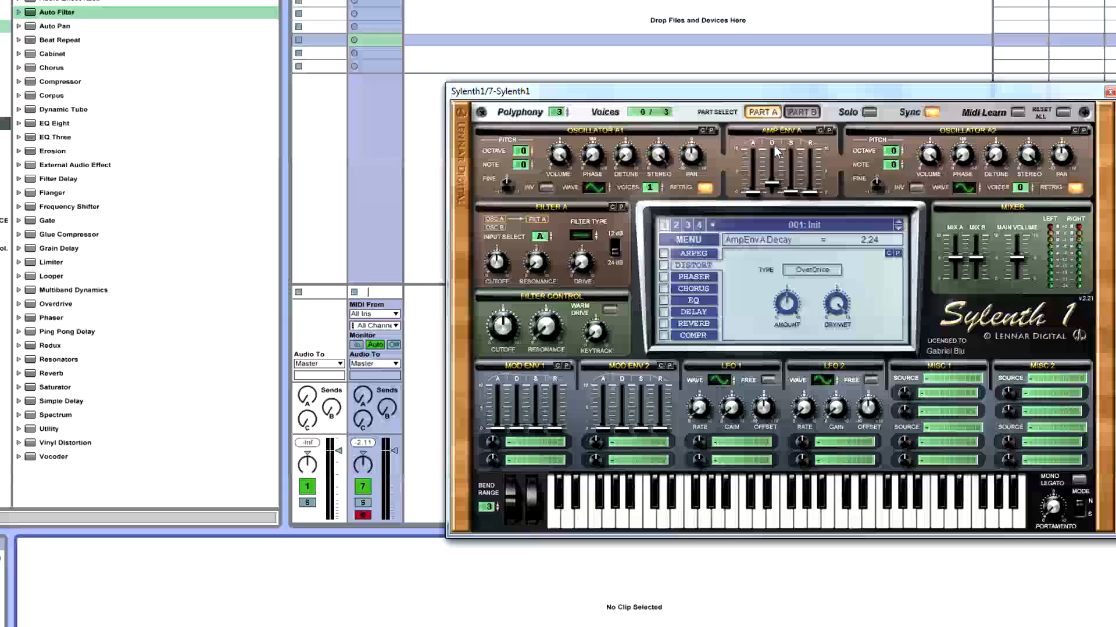
{"action": "left_click_drag", "start_coordinate": [750, 191], "coordinate": [748, 197]}
{"action": "left_click_drag", "start_coordinate": [775, 183], "coordinate": [797, 232]}
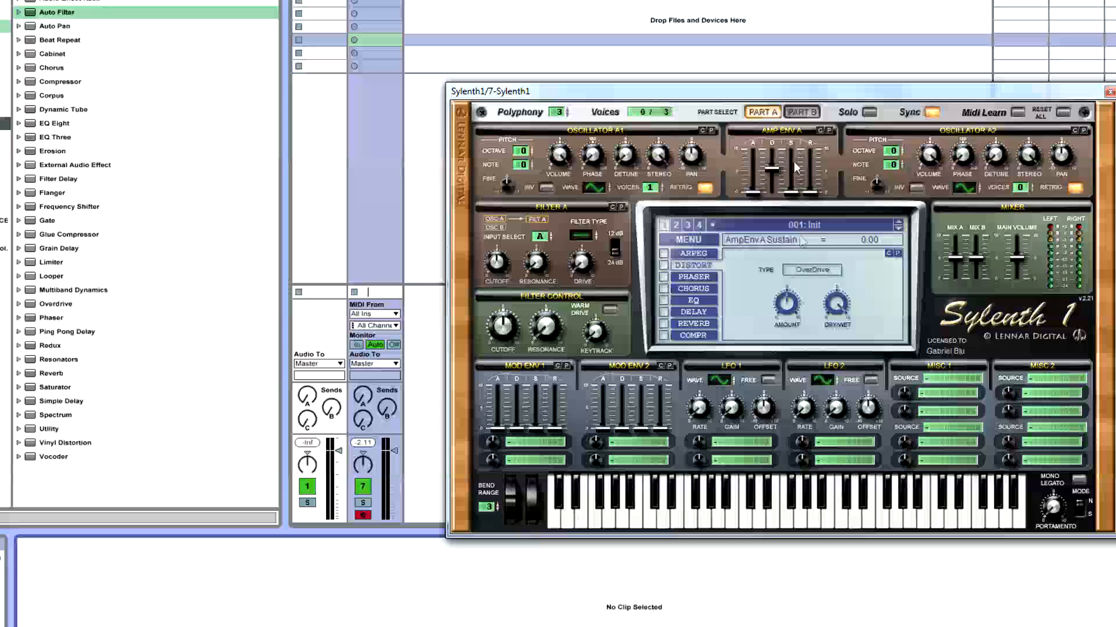
- Load the Massive plug-in onto a new track and show its envelope 4 settings
{"action": "left_click", "coordinate": [3, 81]}
{"action": "left_click", "coordinate": [4, 67]}
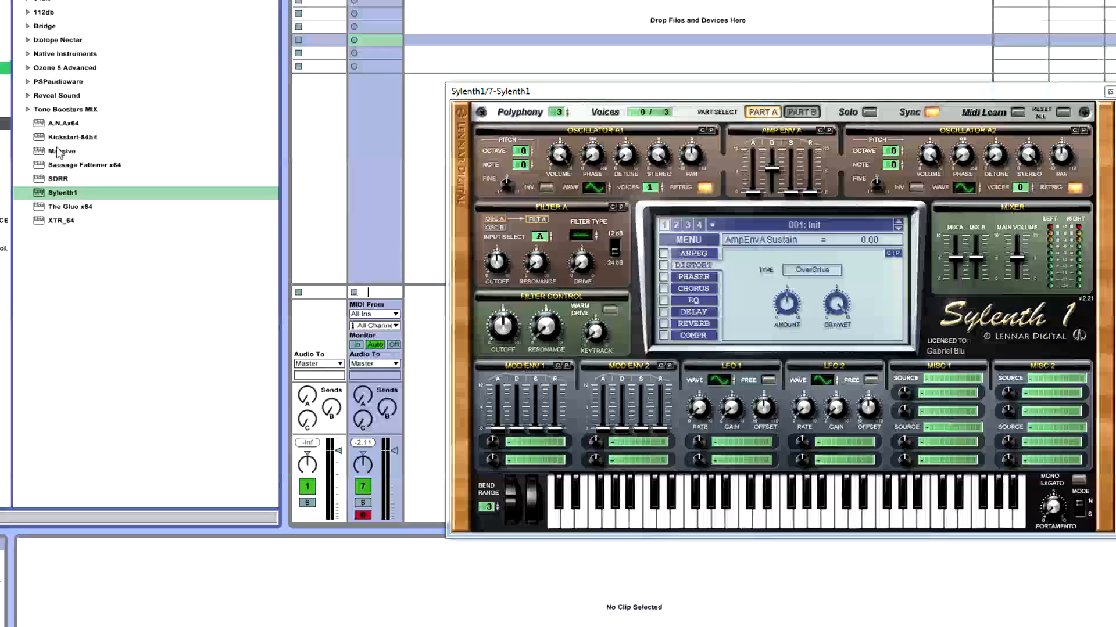
{"action": "left_click_drag", "start_coordinate": [63, 151], "coordinate": [312, 62]}
{"action": "left_click_drag", "start_coordinate": [498, 7], "coordinate": [500, 12]}
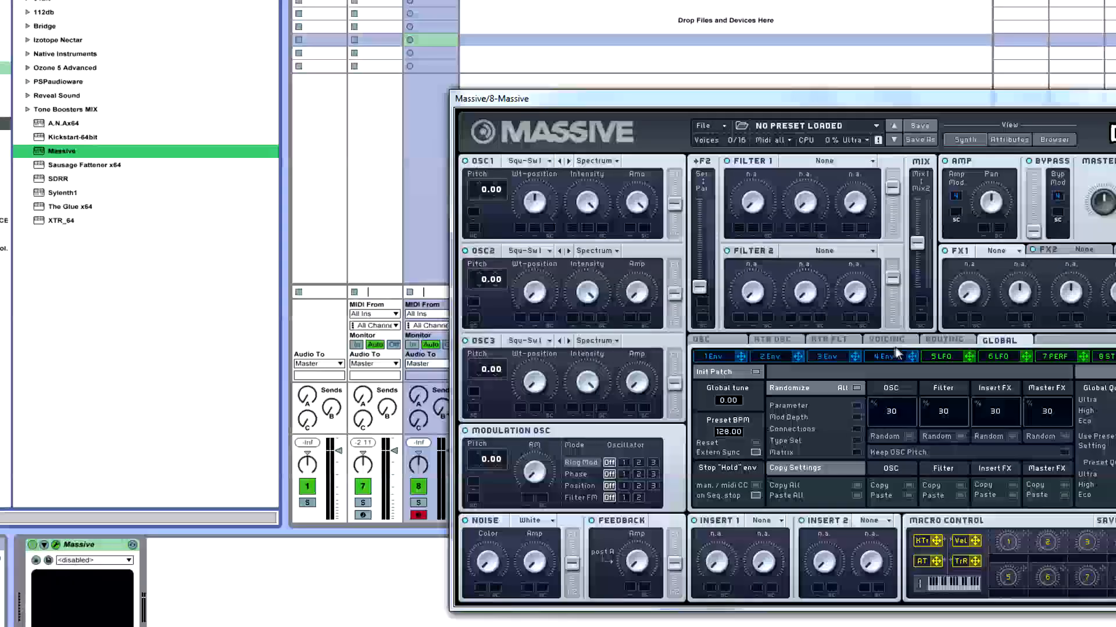
{"action": "left_click", "coordinate": [897, 355]}
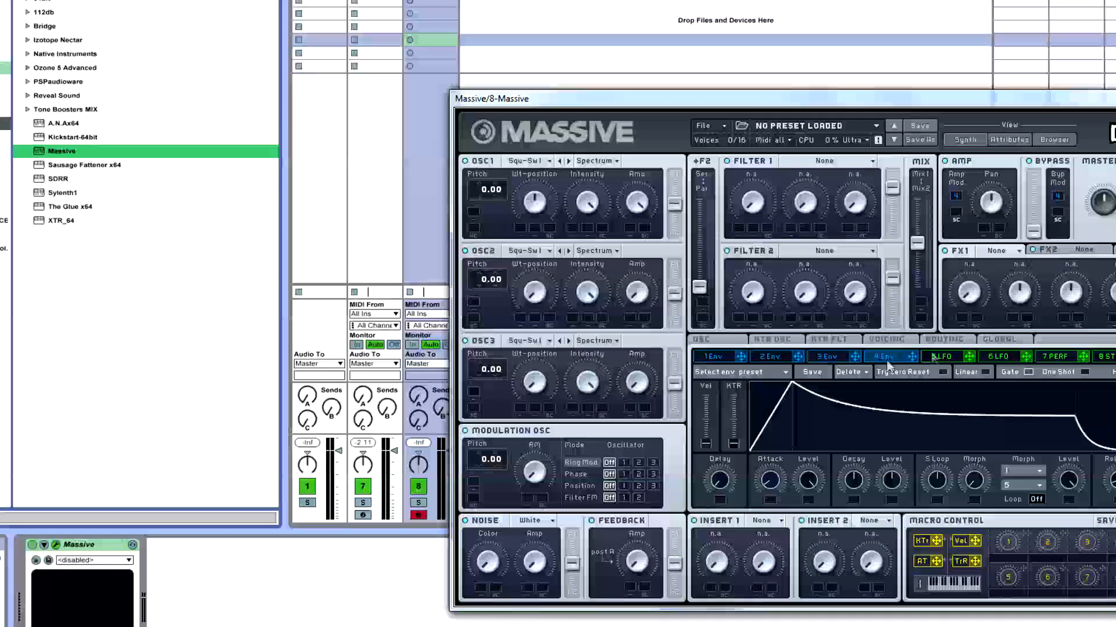
- Drop the decay level of Massive's envelope 4 to zero and try different decay times
{"action": "left_click_drag", "start_coordinate": [902, 99], "coordinate": [727, 99]}
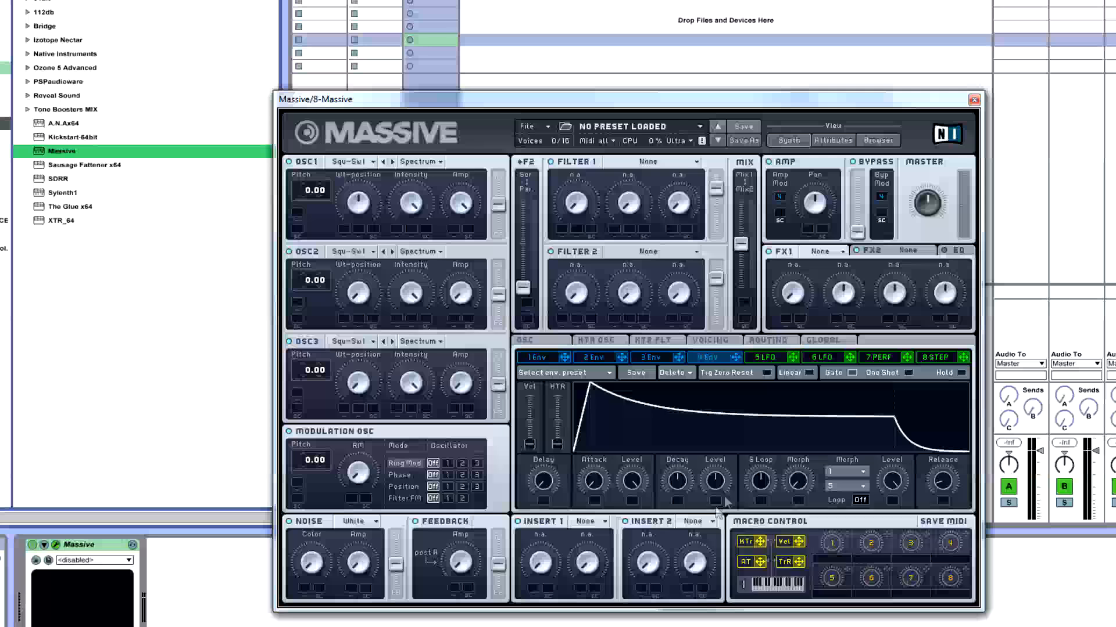
{"action": "mouse_move", "coordinate": [720, 483]}
{"action": "left_mouse_down"}
{"action": "mouse_move", "coordinate": [730, 453]}
{"action": "mouse_move", "coordinate": [720, 494]}
{"action": "left_mouse_up"}
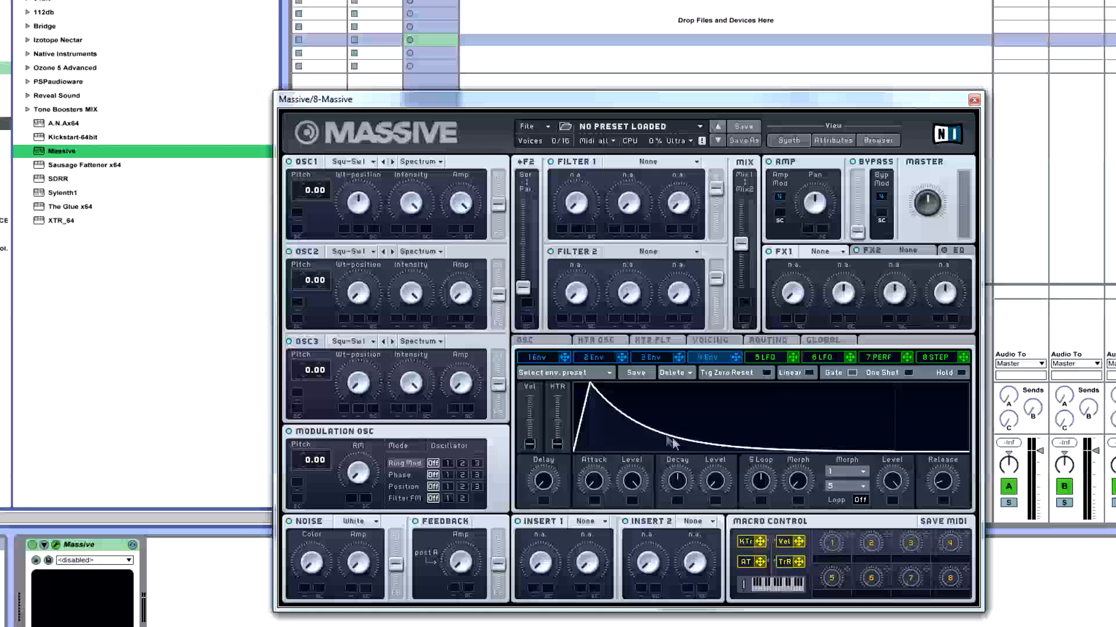
{"action": "mouse_move", "coordinate": [682, 491]}
{"action": "left_mouse_down"}
{"action": "mouse_move", "coordinate": [677, 511]}
{"action": "mouse_move", "coordinate": [674, 483]}
{"action": "left_mouse_up"}
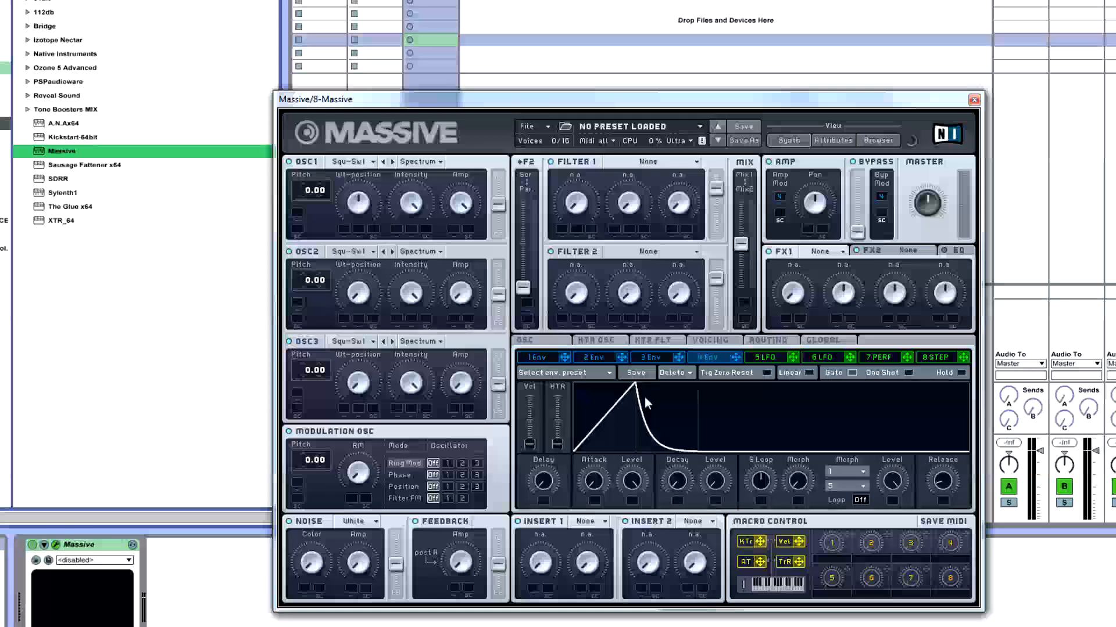
{"action": "left_click_drag", "start_coordinate": [680, 488], "coordinate": [682, 476]}
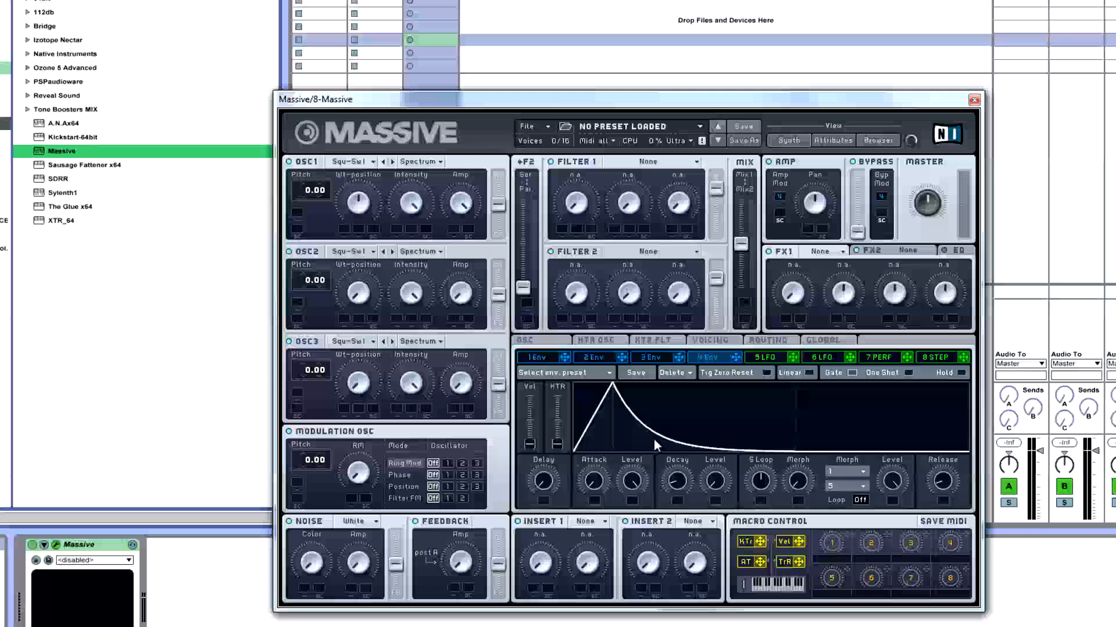
{"action": "left_click_drag", "start_coordinate": [681, 489], "coordinate": [686, 473]}
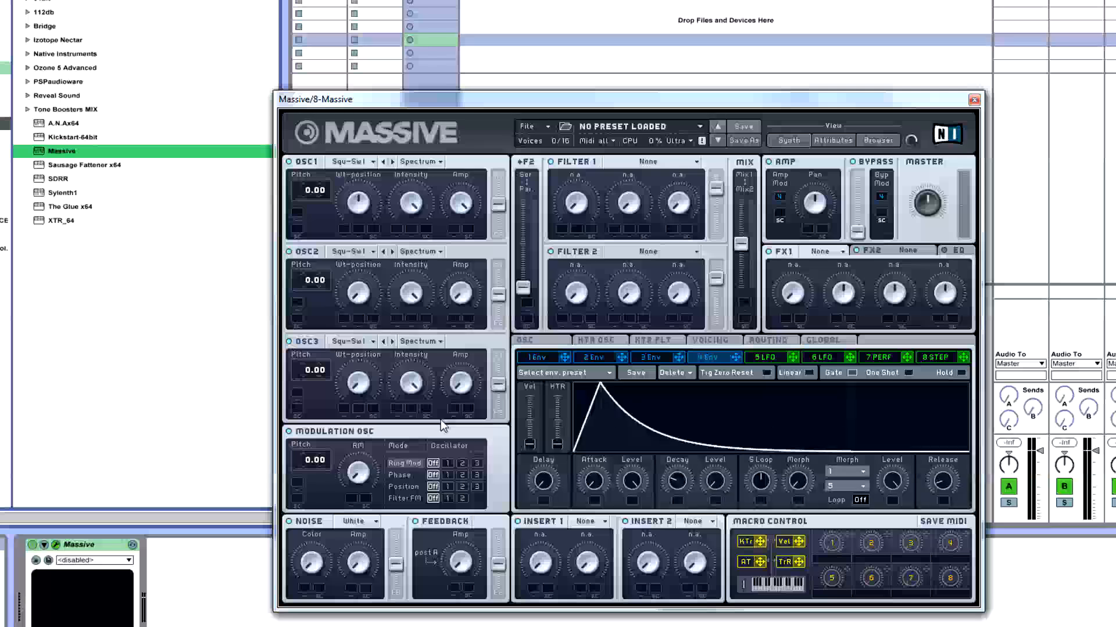
{"action": "left_click_drag", "start_coordinate": [433, 112], "coordinate": [689, 110]}
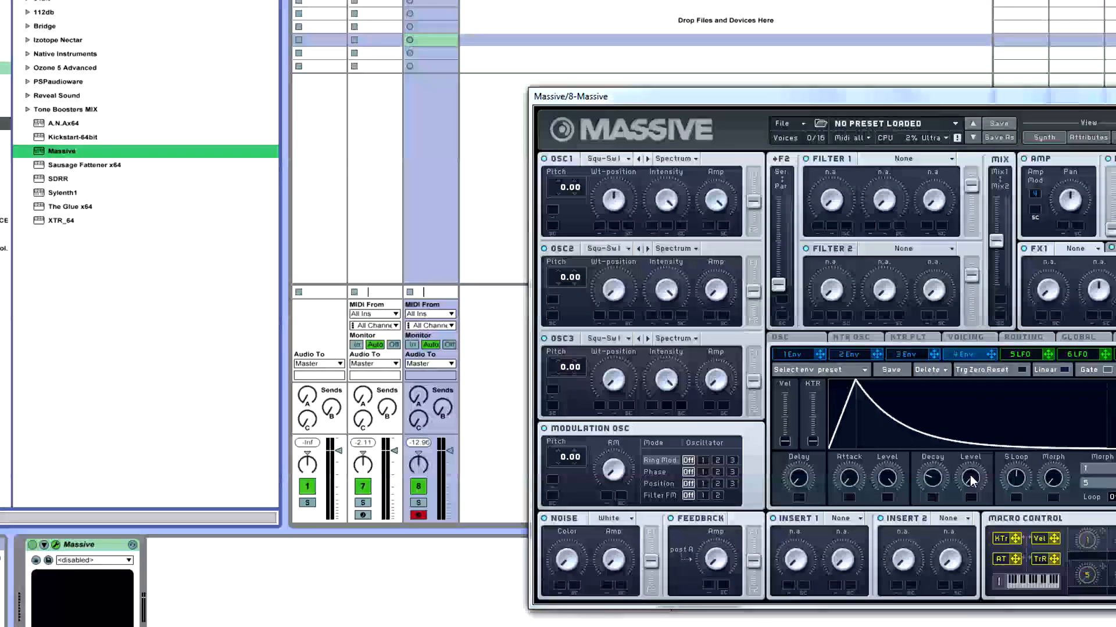
{"action": "mouse_move", "coordinate": [929, 479]}
{"action": "left_mouse_down"}
{"action": "mouse_move", "coordinate": [932, 502]}
{"action": "mouse_move", "coordinate": [941, 481]}
{"action": "left_mouse_up"}
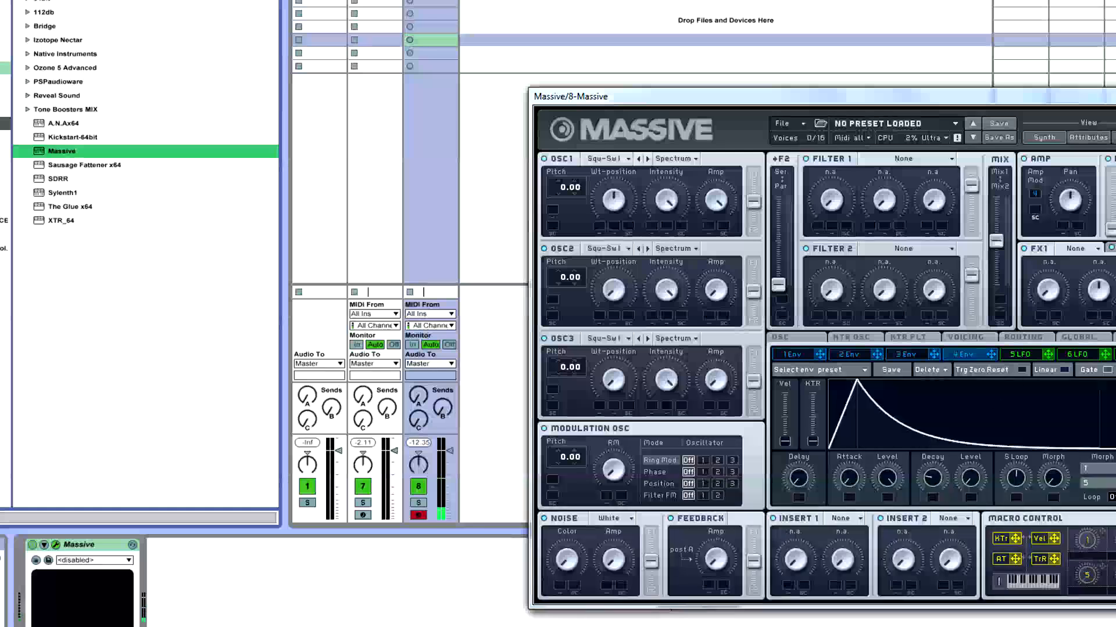
- Hide the plug-in window and delete the Massive track
{"action": "key", "text": "ctrl+alt+p"}
{"action": "left_click", "coordinate": [430, 1]}
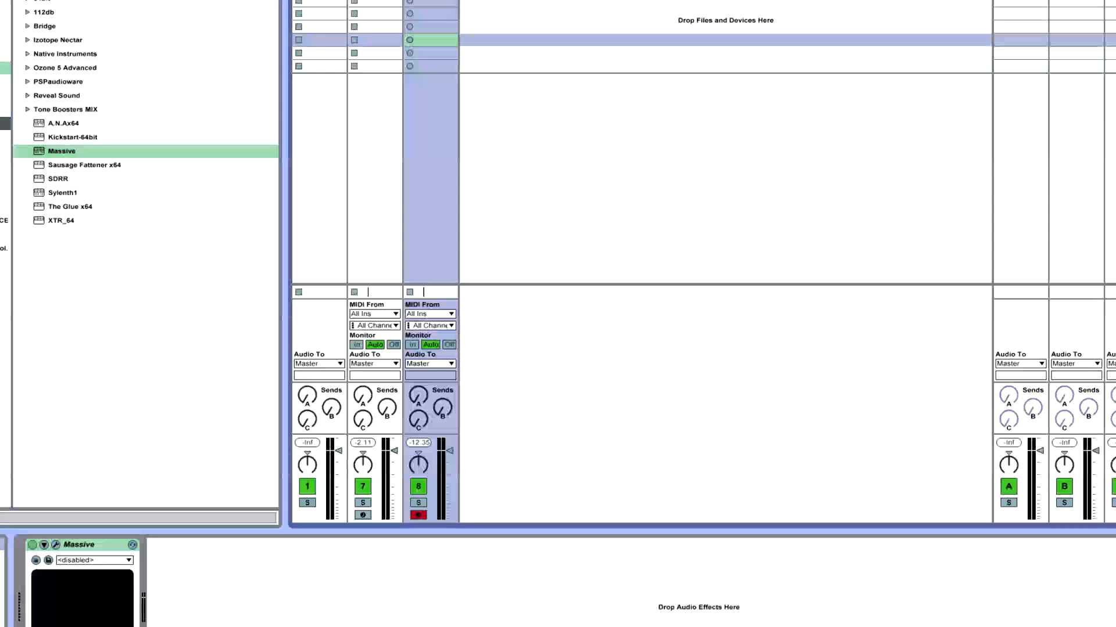
{"action": "key", "text": "Delete"}
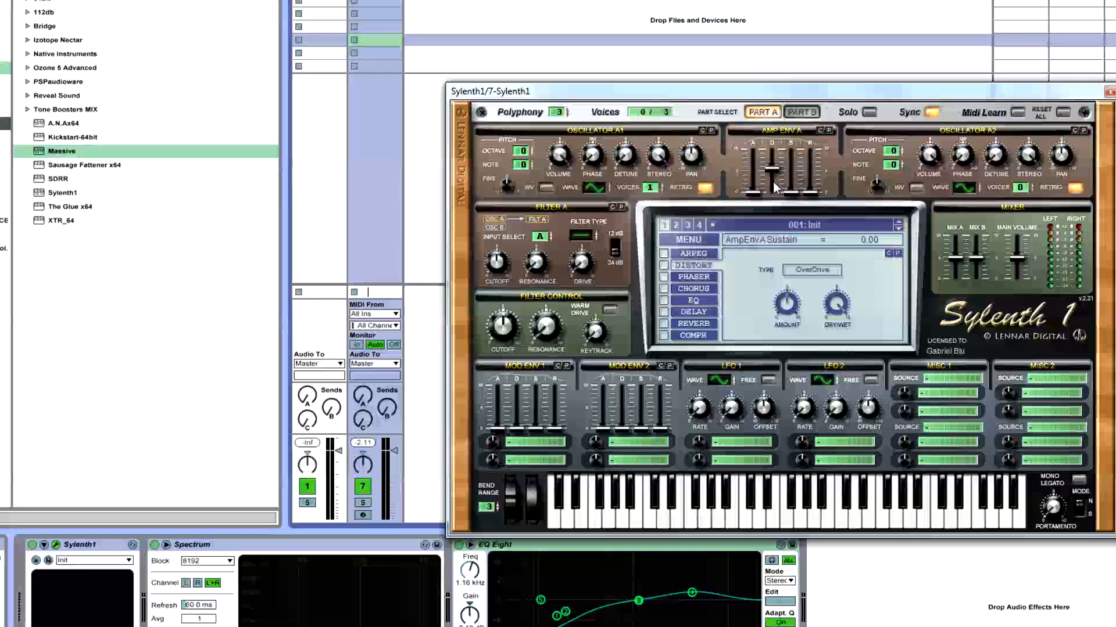
- Set the decay of Sylenth1's amp envelope A to about 2.13 and arm the Sylenth1 track
{"action": "left_click_drag", "start_coordinate": [772, 169], "coordinate": [775, 201]}
{"action": "left_click", "coordinate": [390, 507]}
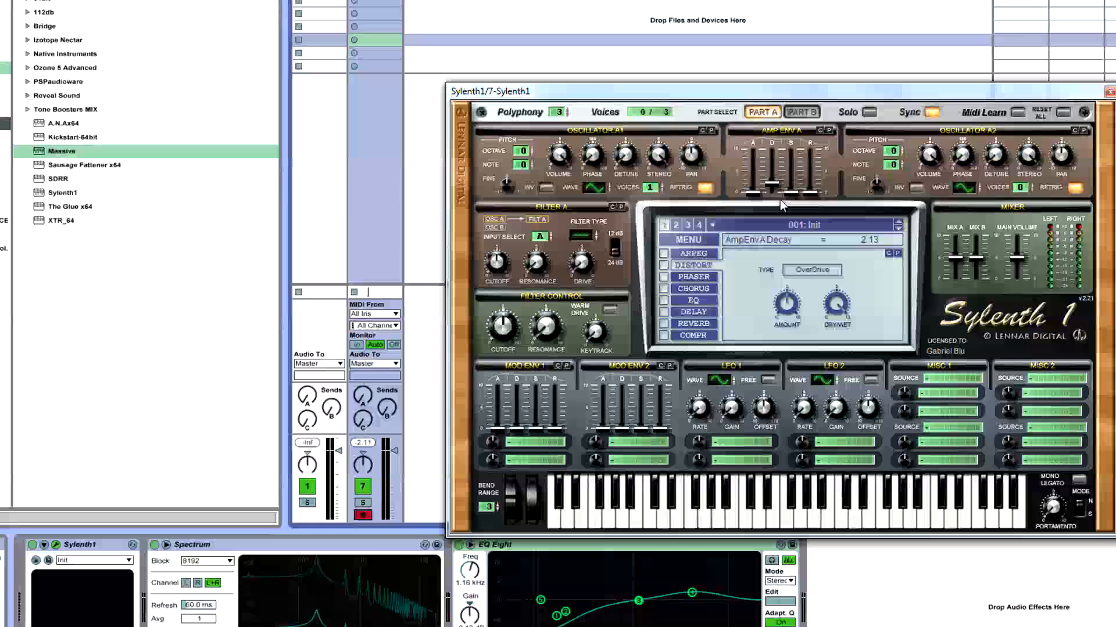
- Give oscillator A1 5 voices with a detune of 4.57, and oscillator A2 3 detuned voices
{"action": "left_click_drag", "start_coordinate": [650, 187], "coordinate": [657, 164]}
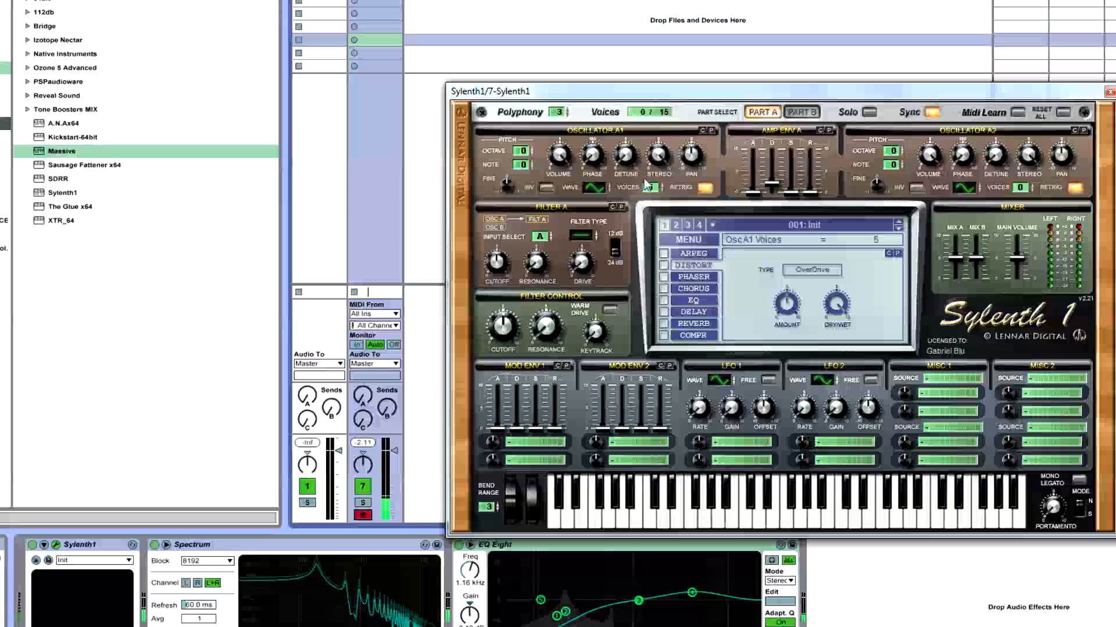
{"action": "left_click_drag", "start_coordinate": [633, 165], "coordinate": [628, 101]}
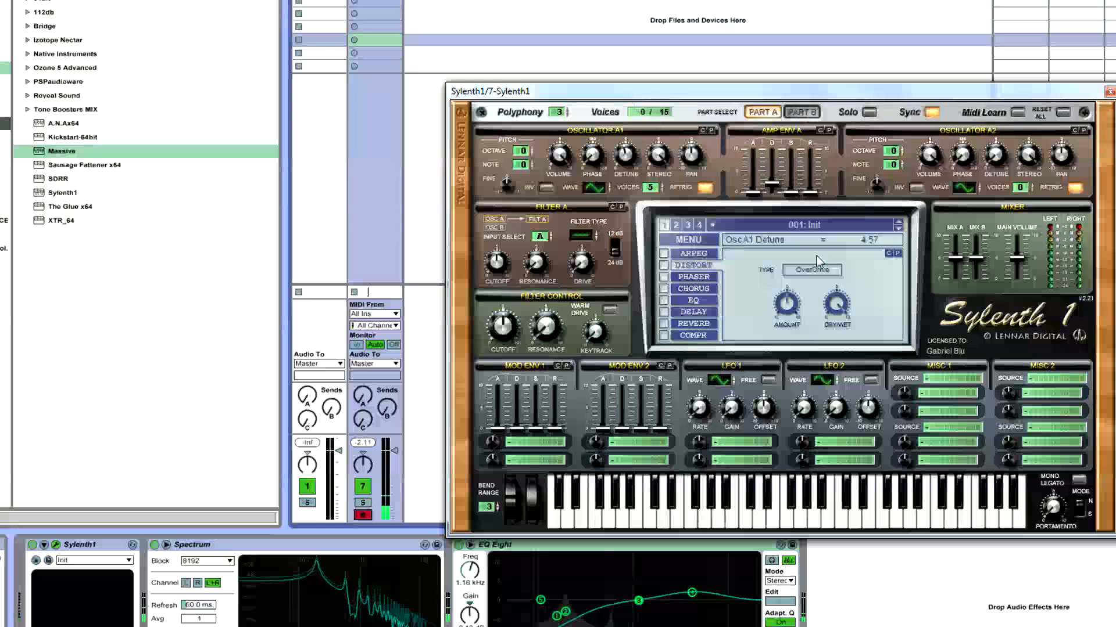
{"action": "left_click_drag", "start_coordinate": [962, 187], "coordinate": [971, 156]}
{"action": "left_click_drag", "start_coordinate": [975, 202], "coordinate": [1009, 114]}
{"action": "left_click", "coordinate": [1021, 188]}
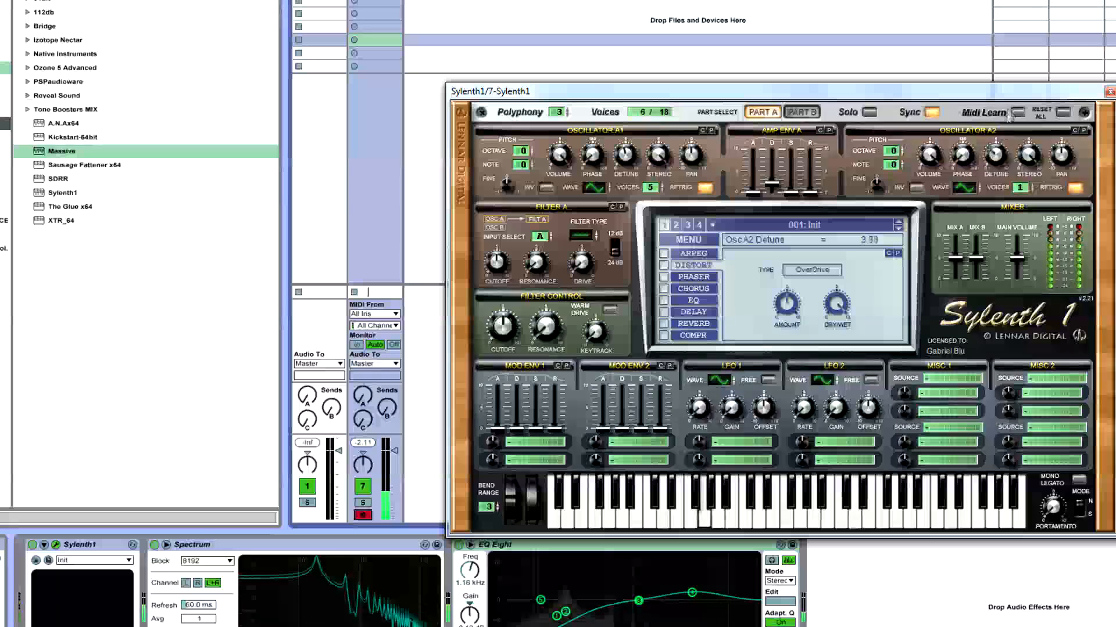
{"action": "left_click_drag", "start_coordinate": [1021, 187], "coordinate": [997, 160]}
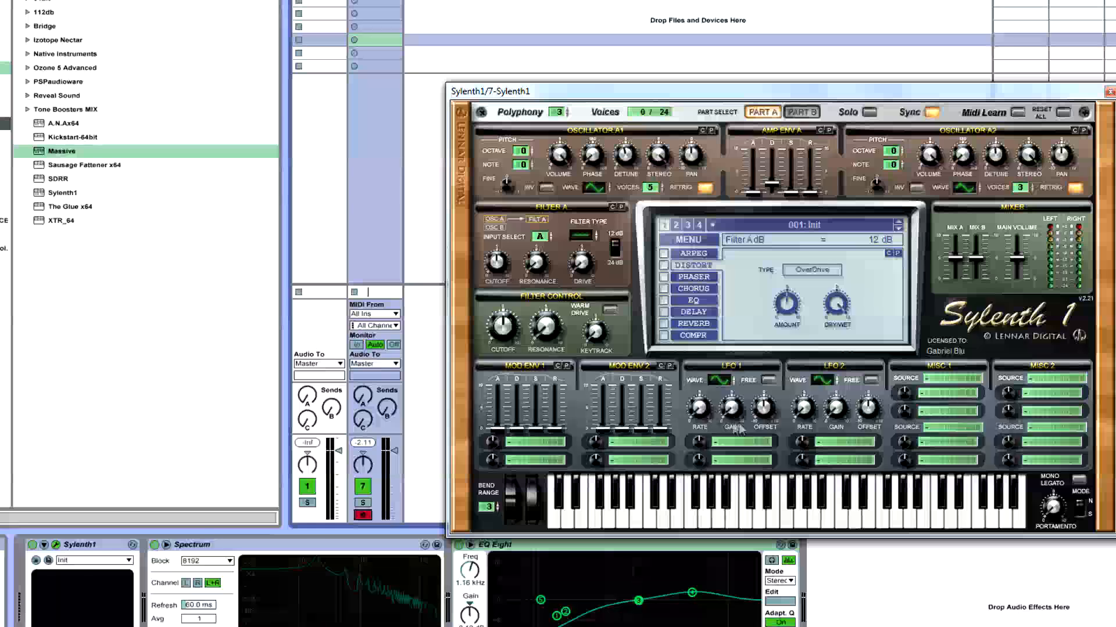
- Enable Sylenth1's reverb, adjust its dry/wet mix and raise its size to about 9.74
{"action": "left_click", "coordinate": [693, 324]}
{"action": "left_click", "coordinate": [663, 323]}
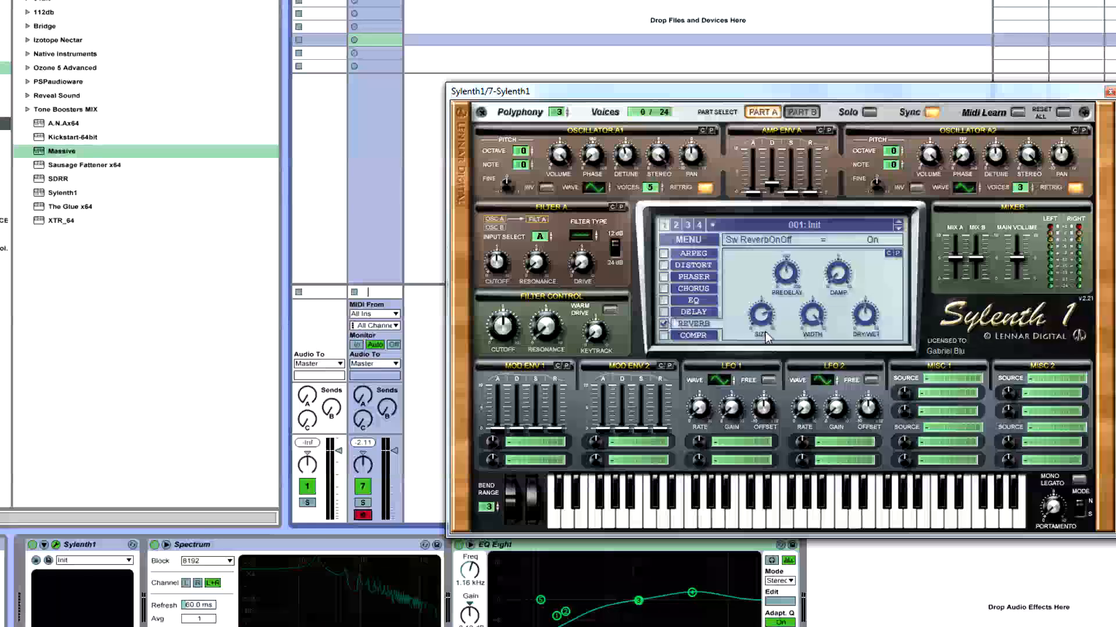
{"action": "left_click_drag", "start_coordinate": [858, 317], "coordinate": [818, 347]}
{"action": "left_click_drag", "start_coordinate": [757, 319], "coordinate": [763, 297]}
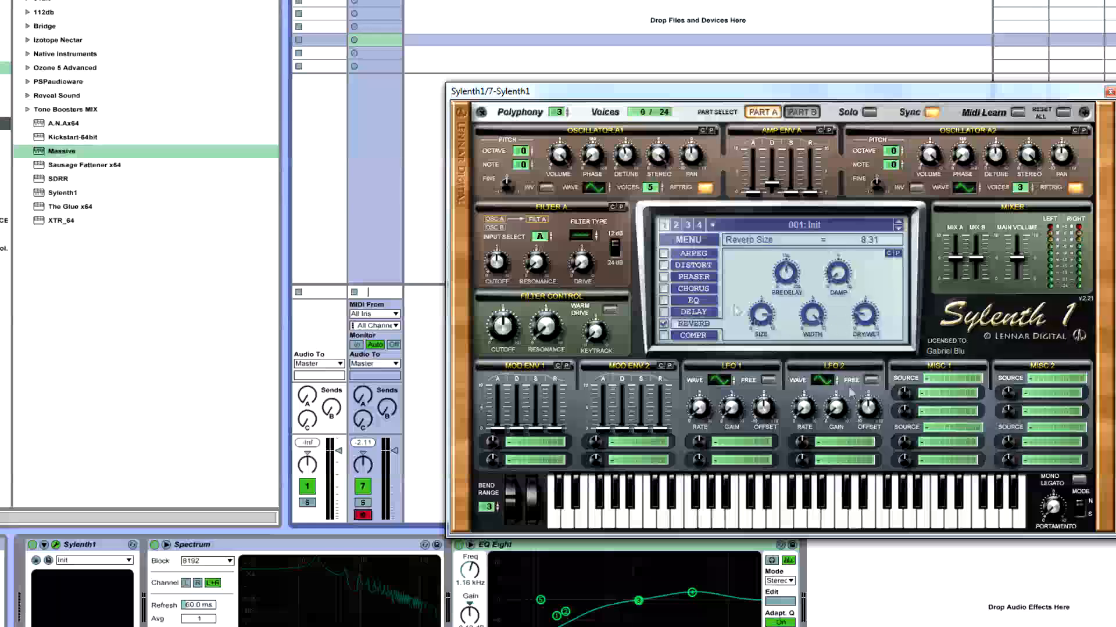
{"action": "left_click_drag", "start_coordinate": [681, 90], "coordinate": [627, 17]}
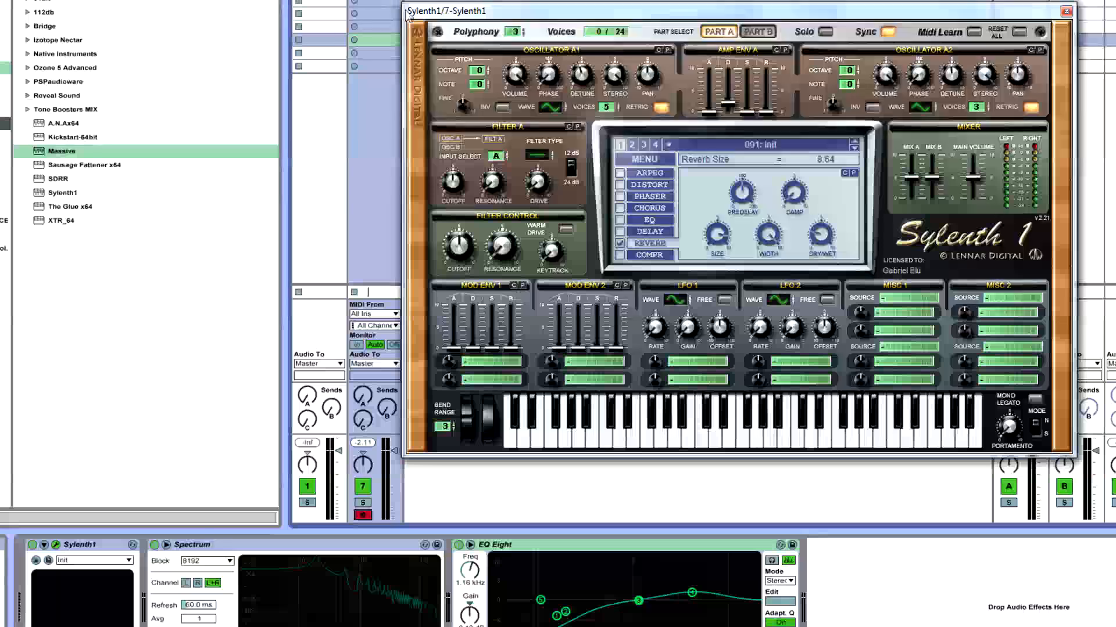
{"action": "left_click_drag", "start_coordinate": [719, 234], "coordinate": [718, 226]}
- Leave Live's full-screen mode and clear away the browser and file explorer windows behind it
{"action": "key", "text": "F11"}
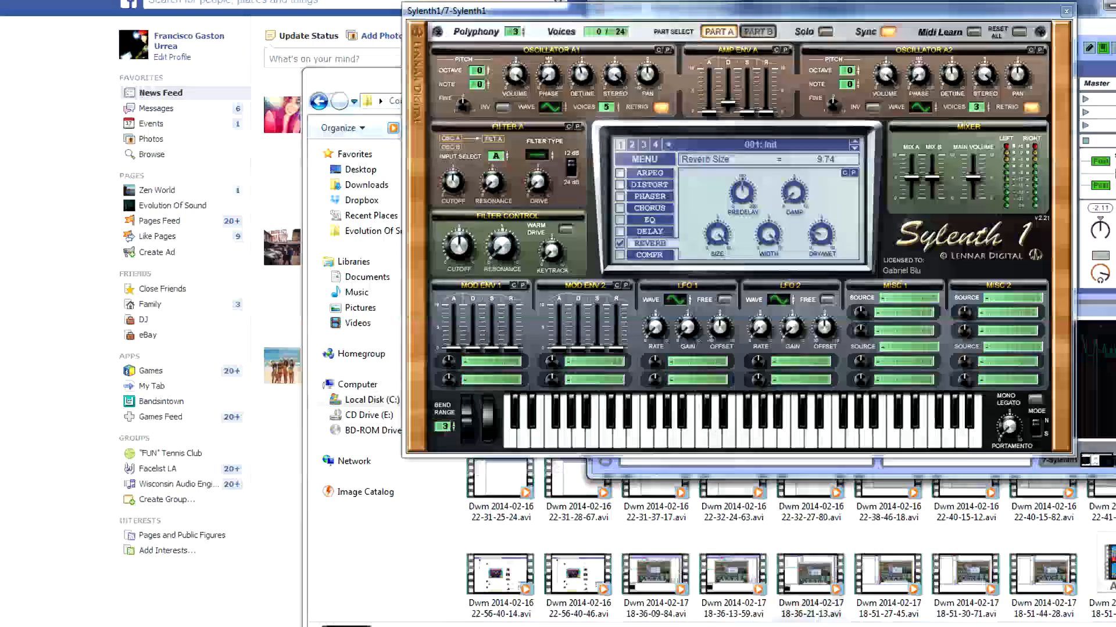
{"action": "left_click_drag", "start_coordinate": [988, 1], "coordinate": [870, 52]}
{"action": "left_click", "coordinate": [916, 48]}
{"action": "left_click_drag", "start_coordinate": [886, 11], "coordinate": [1115, 378]}
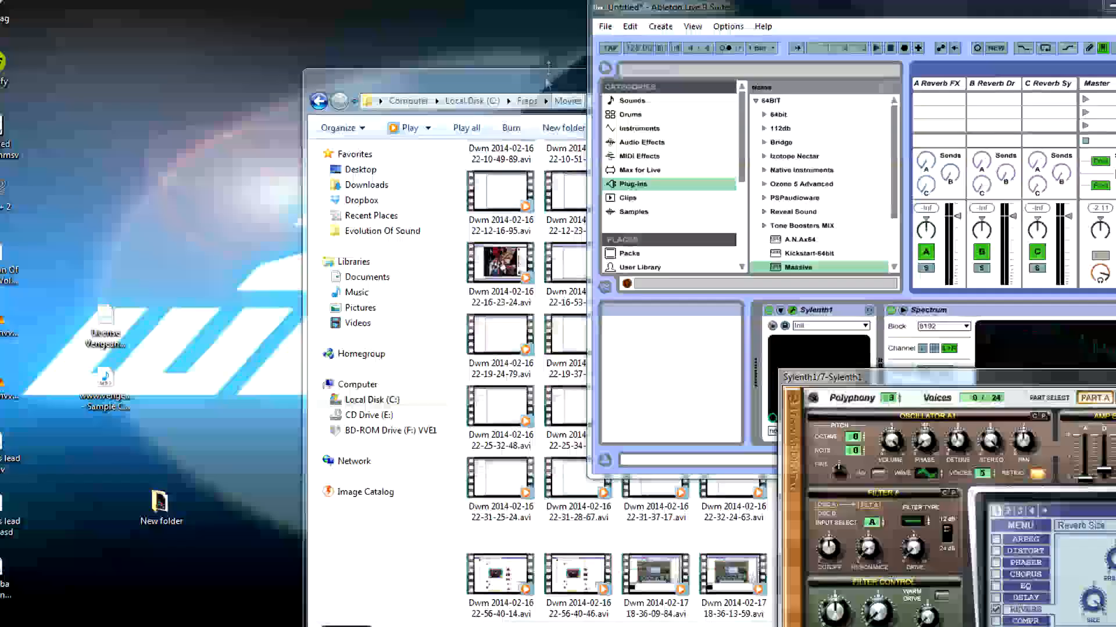
{"action": "left_click", "coordinate": [567, 87]}
{"action": "left_click", "coordinate": [1110, 76]}
- Enlarge the Ableton Live window to fill the screen and move the Sylenth1 window back over it
{"action": "left_click_drag", "start_coordinate": [965, 14], "coordinate": [278, 0]}
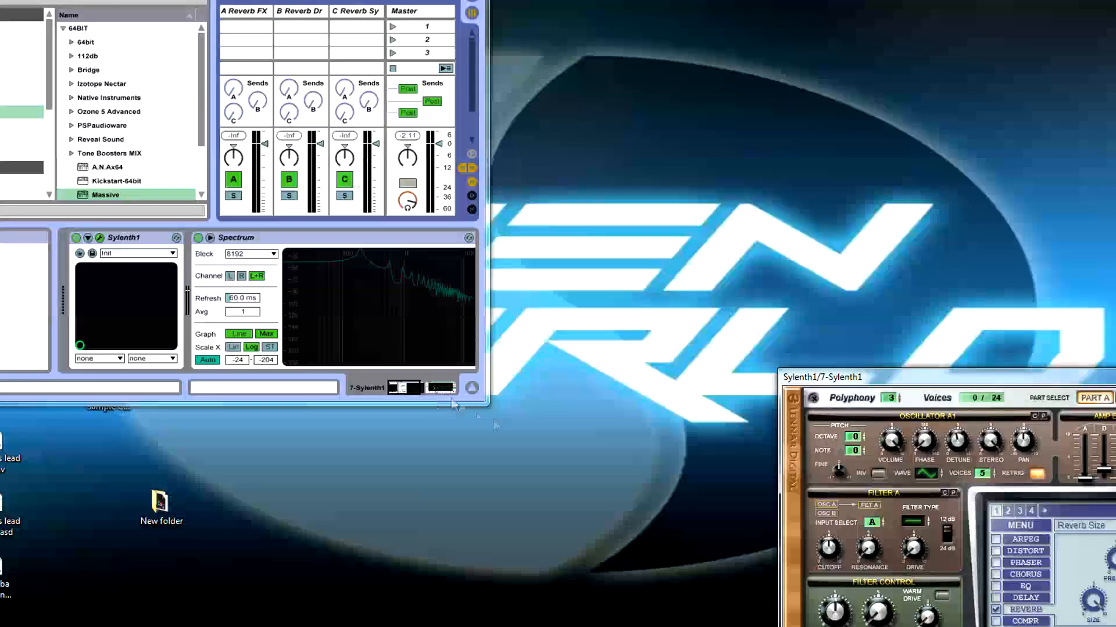
{"action": "left_click_drag", "start_coordinate": [487, 402], "coordinate": [967, 546]}
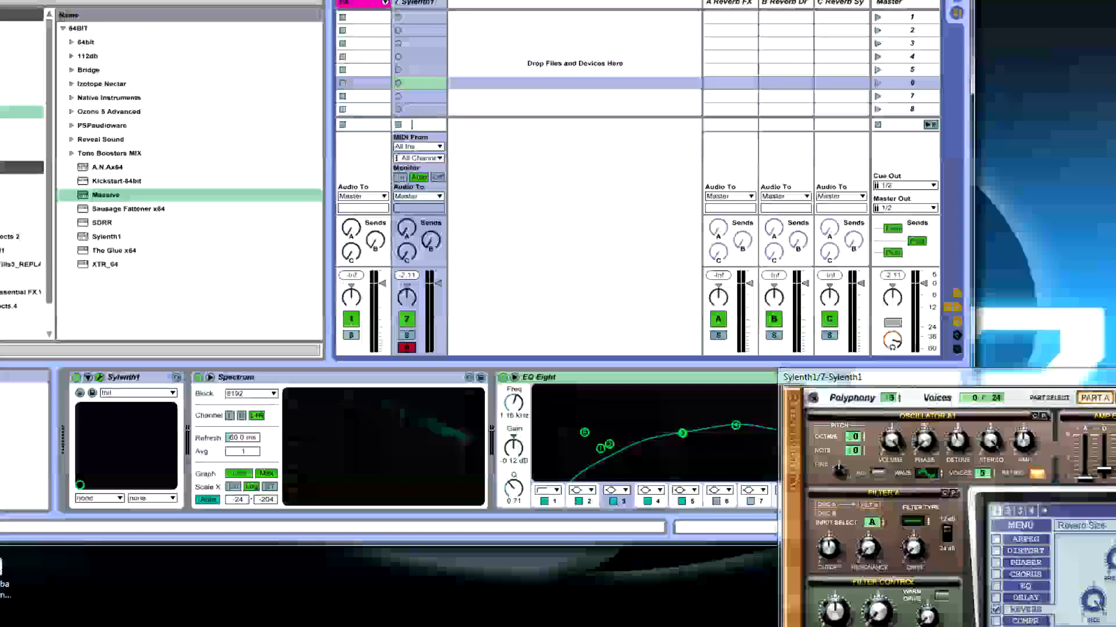
{"action": "left_click", "coordinate": [930, 2]}
{"action": "left_click_drag", "start_coordinate": [1113, 380], "coordinate": [796, 218]}
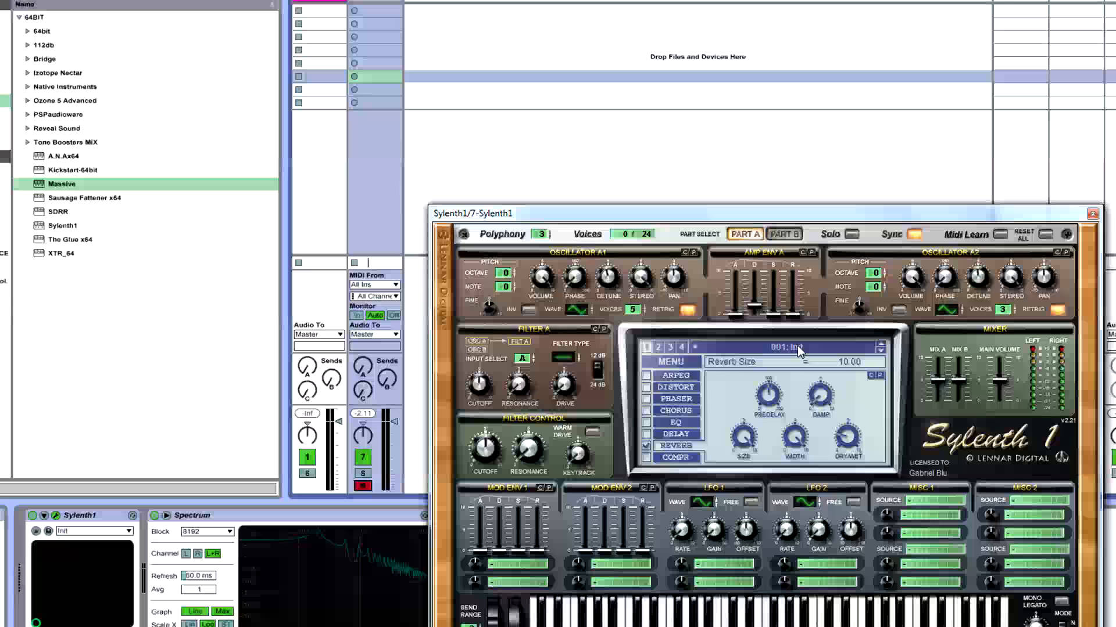
- Set the reverb size to 10 and damp to 0, and lower its dry/wet mix
{"action": "left_click_drag", "start_coordinate": [732, 477], "coordinate": [736, 464]}
{"action": "left_click_drag", "start_coordinate": [851, 440], "coordinate": [825, 547]}
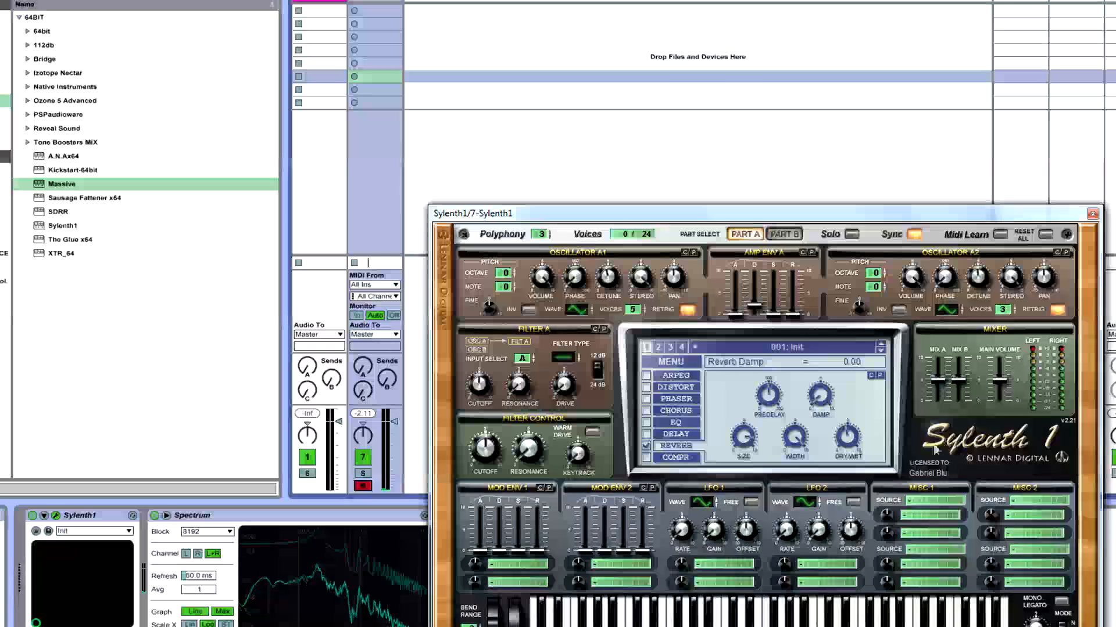
- Try the reverb damp at 10 and the predelay at 200 ms, returning each of them to 0
{"action": "left_click_drag", "start_coordinate": [812, 422], "coordinate": [851, 216]}
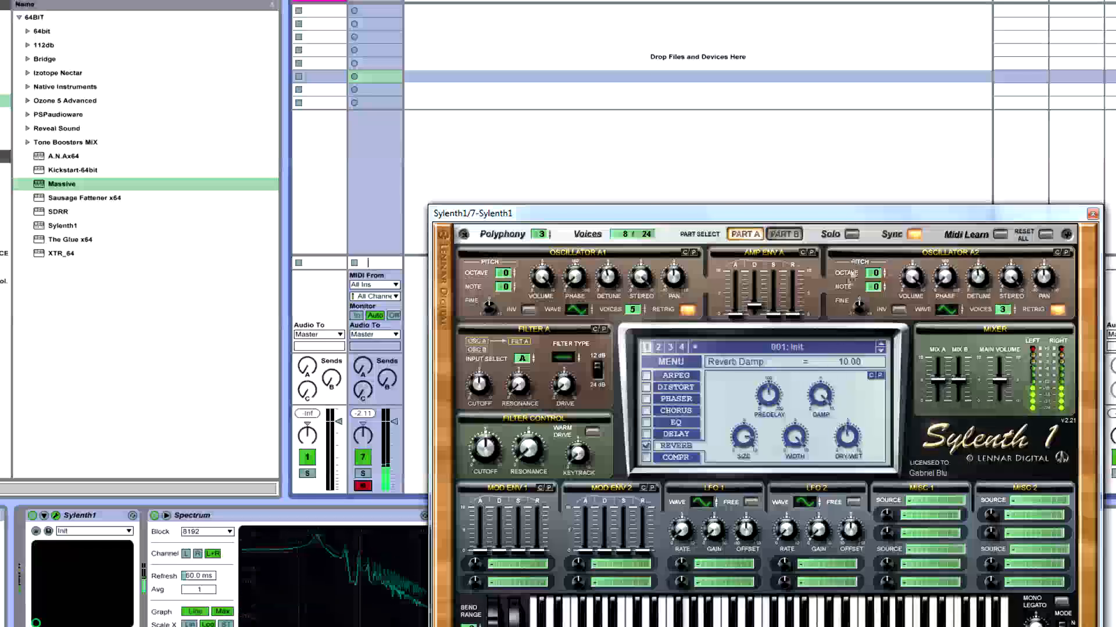
{"action": "left_click_drag", "start_coordinate": [811, 414], "coordinate": [822, 610]}
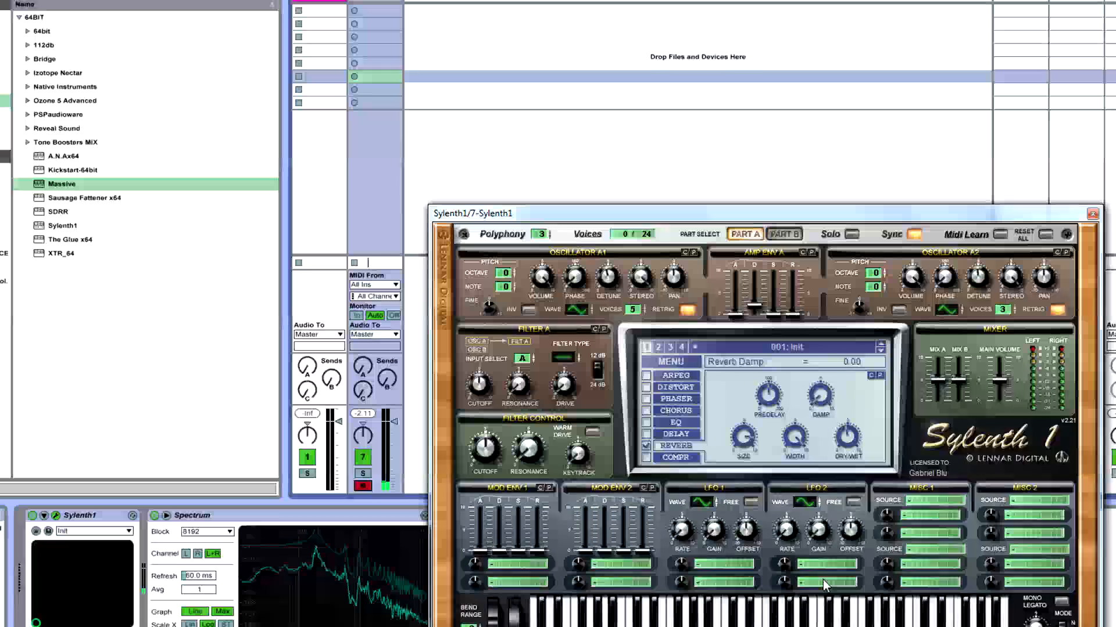
{"action": "left_click", "coordinate": [769, 399]}
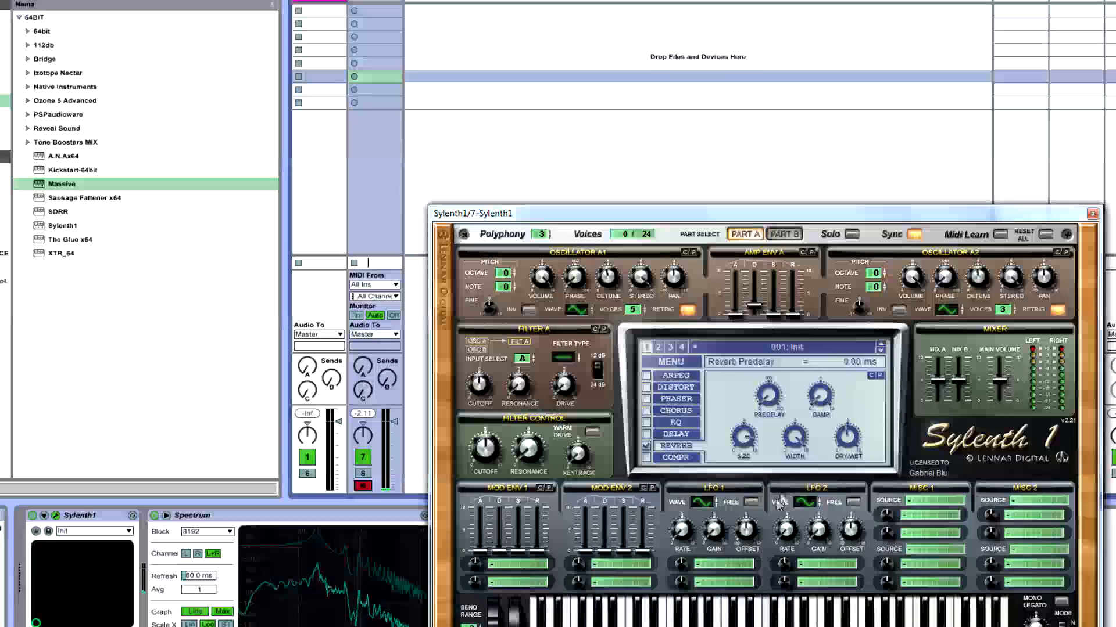
{"action": "left_click_drag", "start_coordinate": [769, 398], "coordinate": [767, 395]}
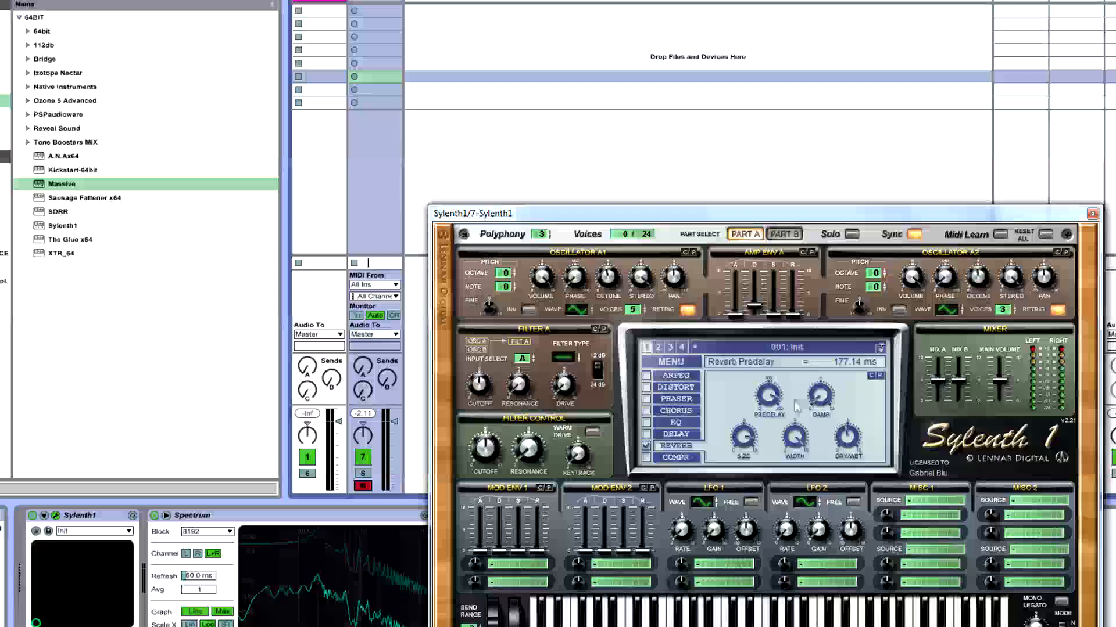
{"action": "left_click_drag", "start_coordinate": [767, 395], "coordinate": [773, 424]}
{"action": "left_click_drag", "start_coordinate": [802, 280], "coordinate": [805, 265]}
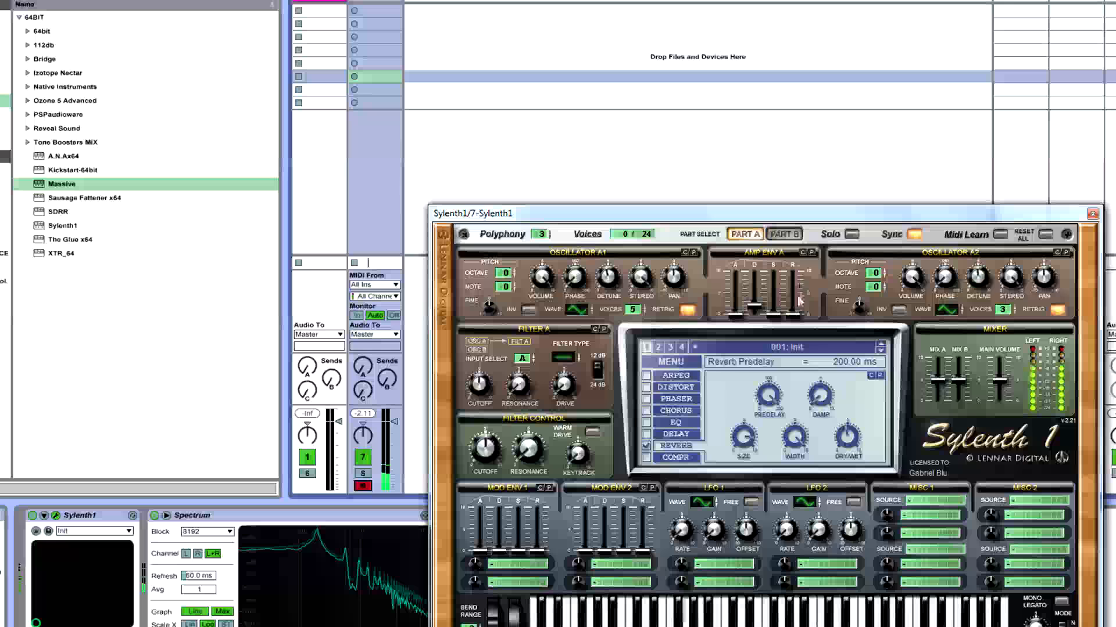
{"action": "left_click", "coordinate": [762, 404], "text": "ctrl"}
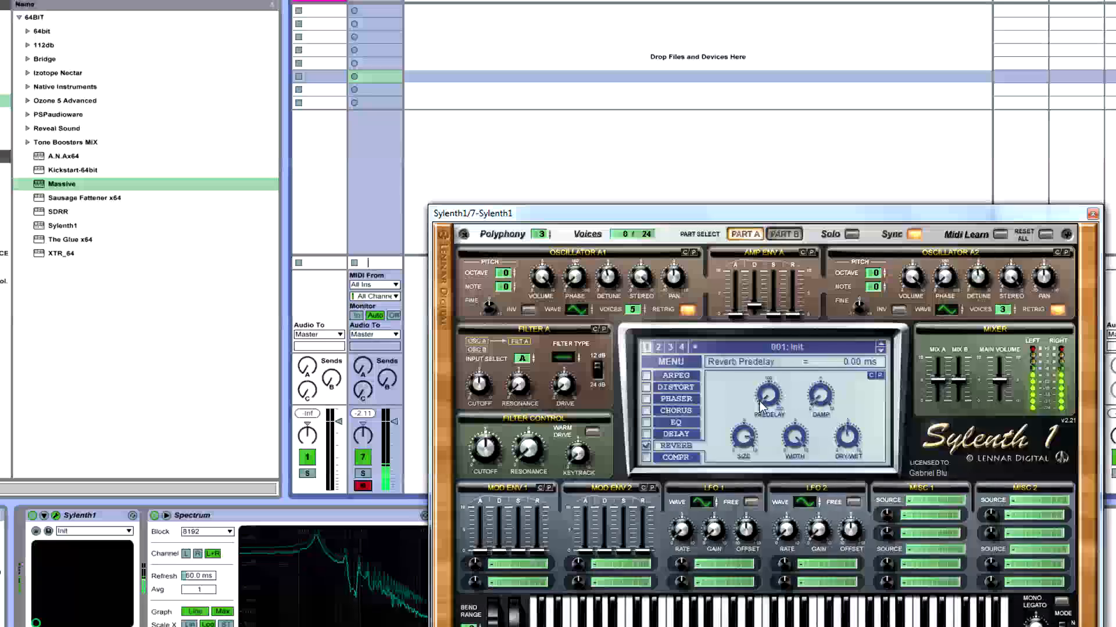
- Try the reverb width at 0% and return it to 100%
{"action": "left_click", "coordinate": [797, 438]}
{"action": "left_click_drag", "start_coordinate": [795, 436], "coordinate": [809, 622]}
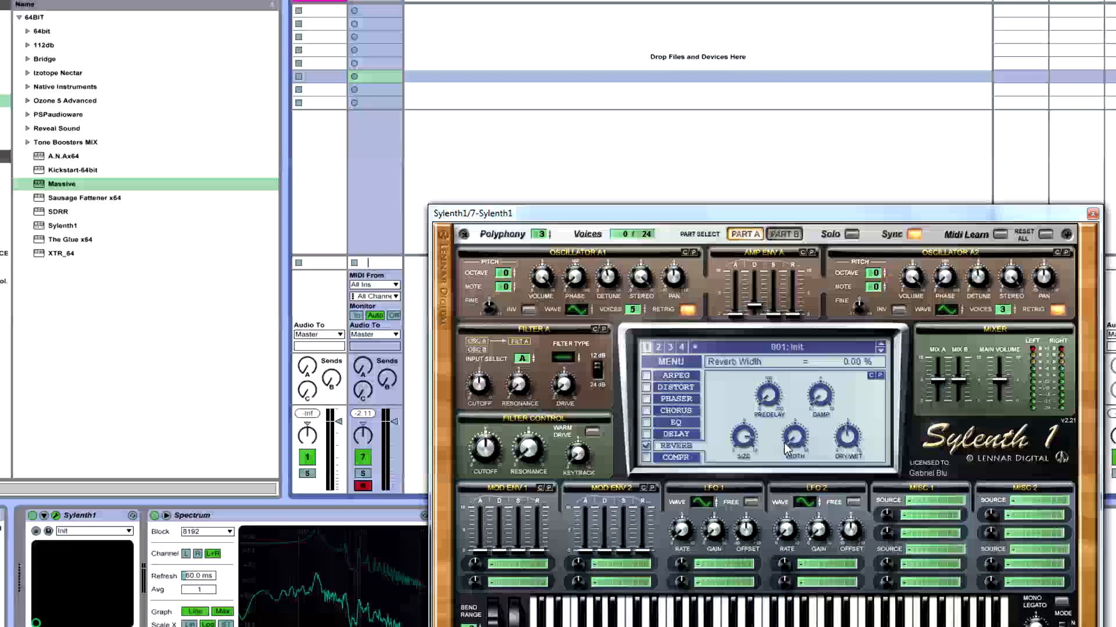
{"action": "left_click_drag", "start_coordinate": [783, 448], "coordinate": [849, 217]}
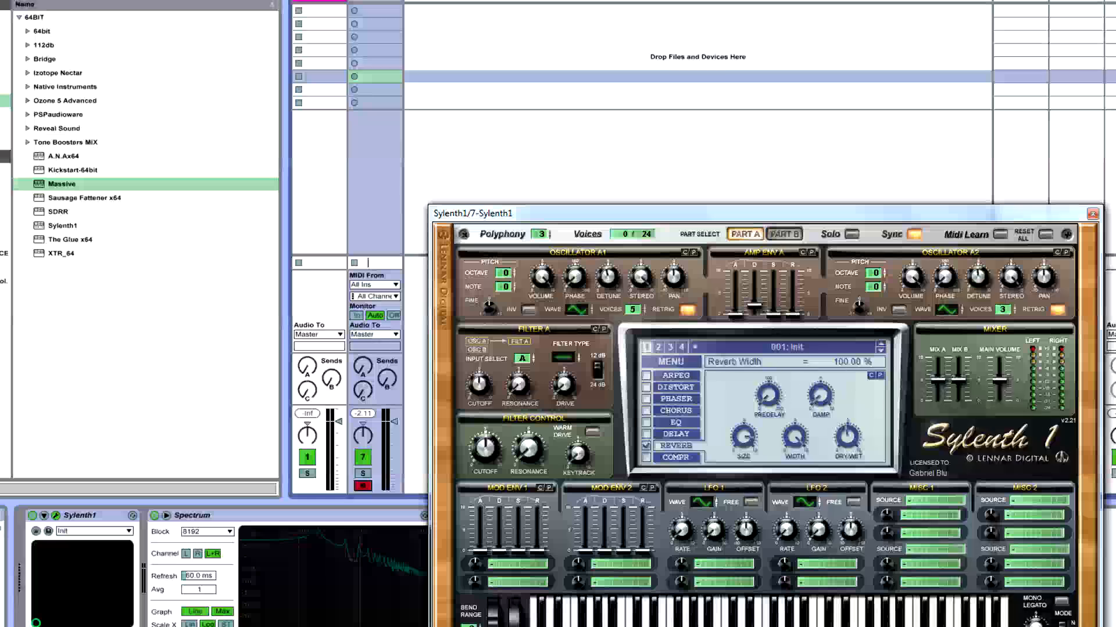
- Enable the distortion effect as OverDrive and set its amount to about 7.38
{"action": "left_click", "coordinate": [675, 387]}
{"action": "left_click", "coordinate": [646, 388]}
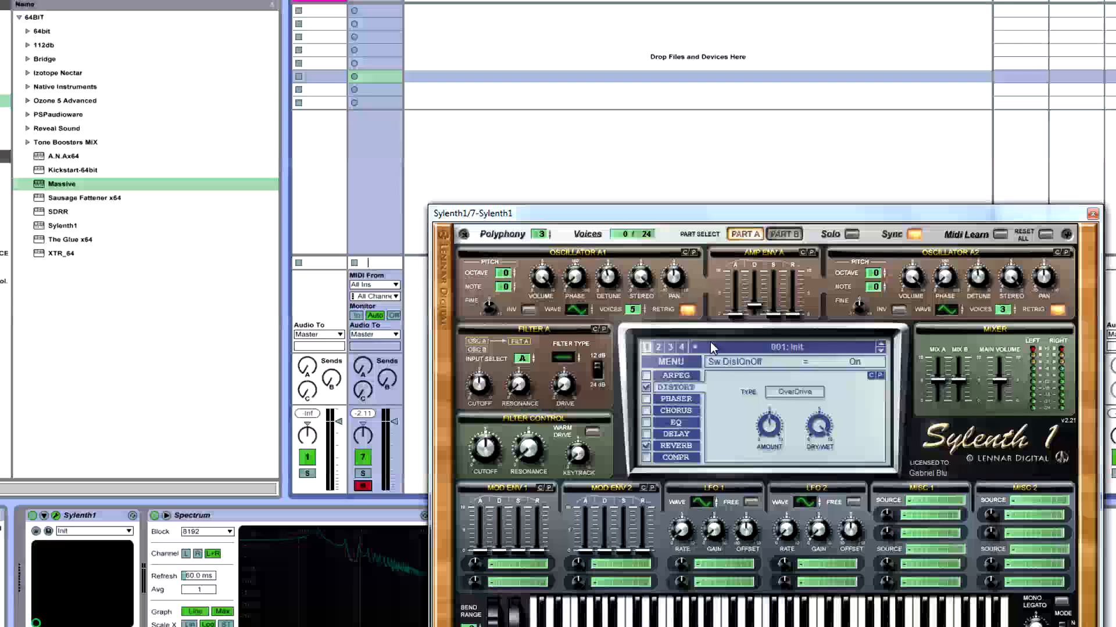
{"action": "mouse_move", "coordinate": [768, 425]}
{"action": "left_mouse_down"}
{"action": "mouse_move", "coordinate": [754, 422]}
{"action": "mouse_move", "coordinate": [766, 404]}
{"action": "mouse_move", "coordinate": [767, 427]}
{"action": "left_mouse_up"}
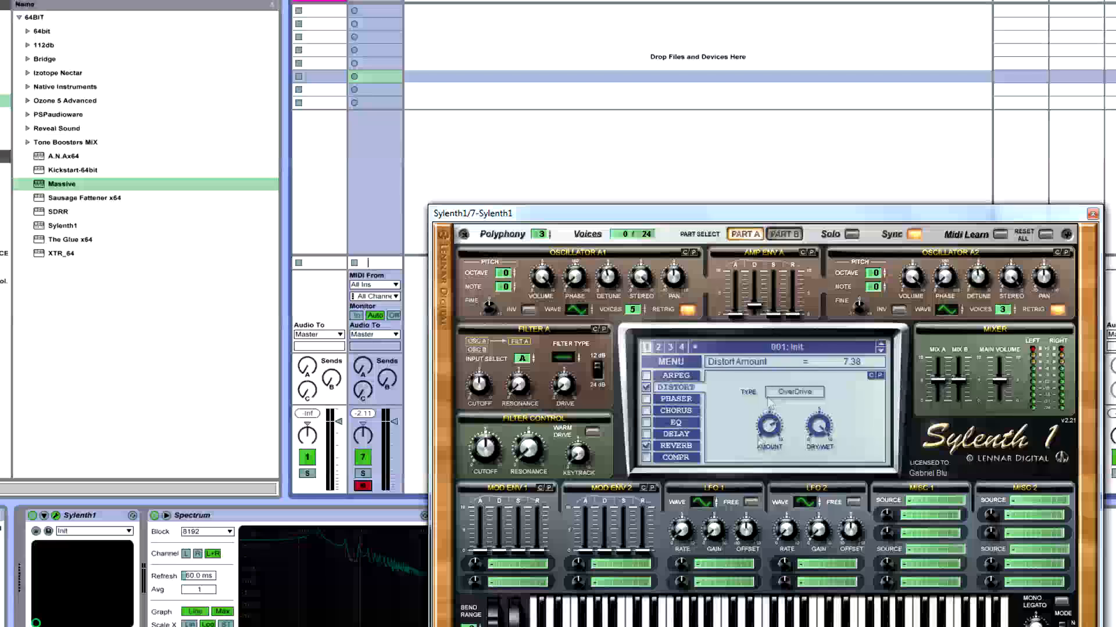
{"action": "left_click", "coordinate": [795, 393]}
{"action": "left_click", "coordinate": [808, 407]}
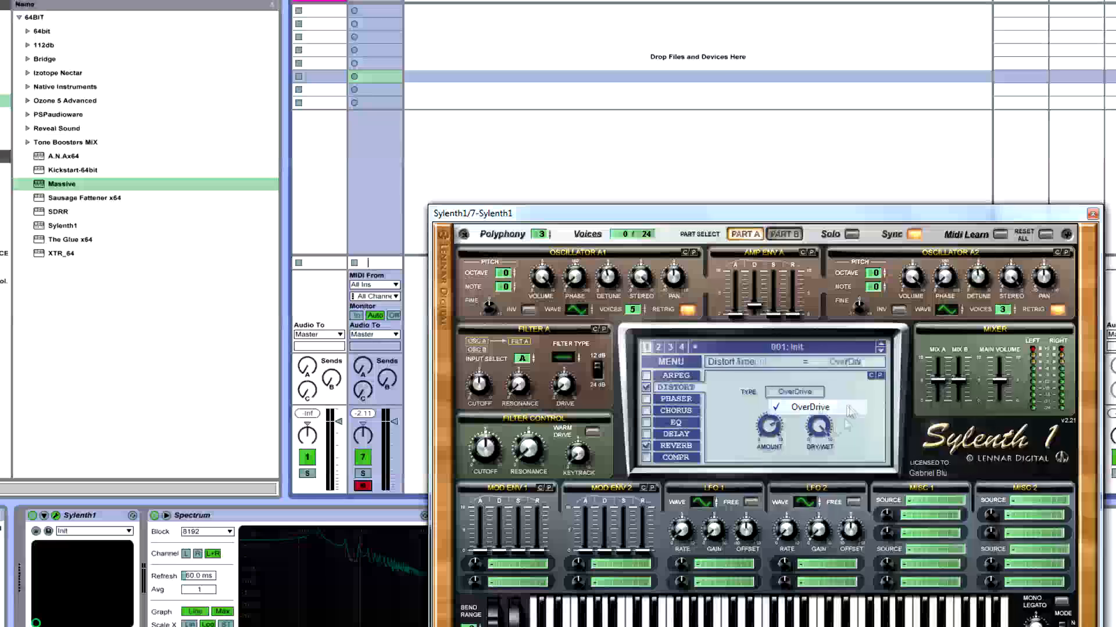
- Try the OverDrive distortion at amounts up to 10 and lower it to about 3.14
{"action": "left_click_drag", "start_coordinate": [788, 441], "coordinate": [783, 407]}
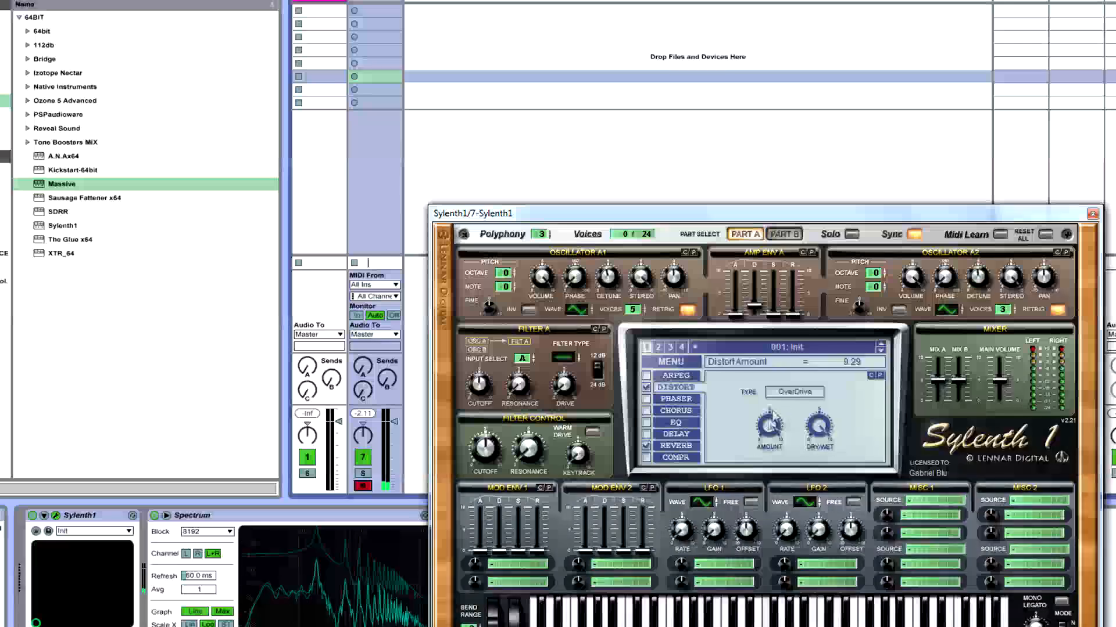
{"action": "left_click_drag", "start_coordinate": [771, 427], "coordinate": [755, 523]}
{"action": "left_click_drag", "start_coordinate": [764, 474], "coordinate": [743, 408]}
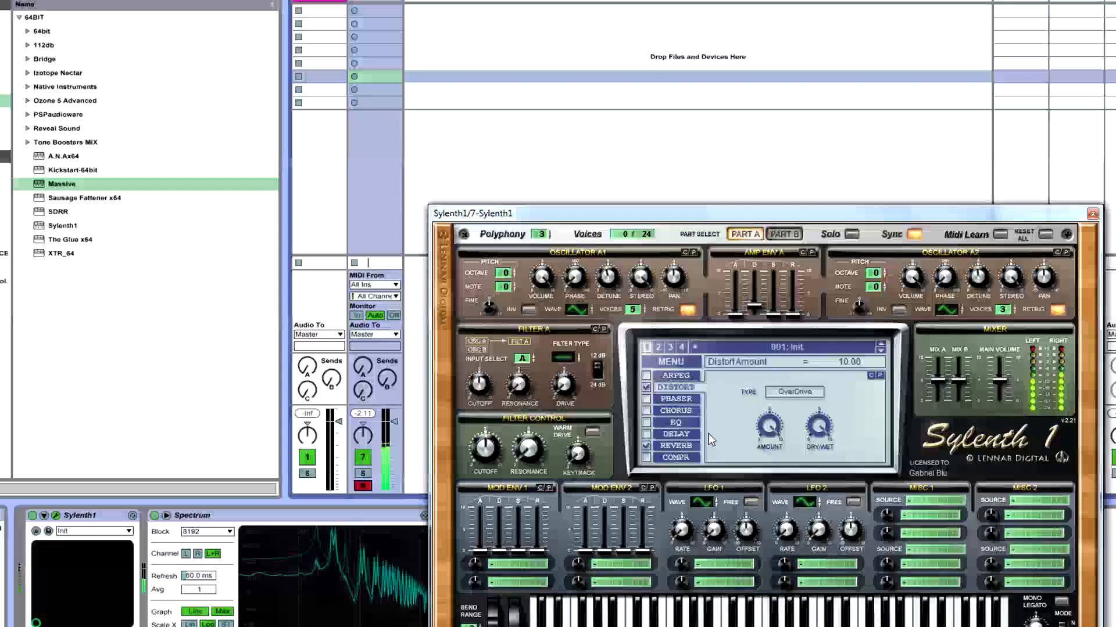
{"action": "left_click_drag", "start_coordinate": [769, 428], "coordinate": [768, 491]}
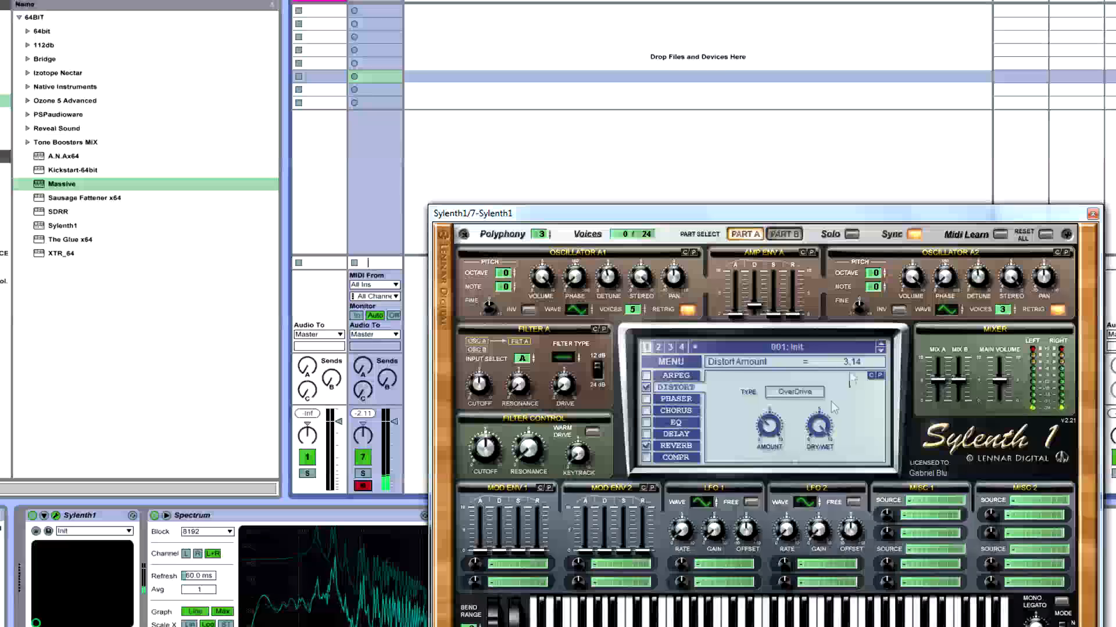
- Try the FoldBack distortion type with an amount of 10 and a lower one of about 5.38
{"action": "left_click", "coordinate": [790, 393]}
{"action": "left_click", "coordinate": [801, 422]}
{"action": "left_click_drag", "start_coordinate": [768, 428], "coordinate": [789, 340]}
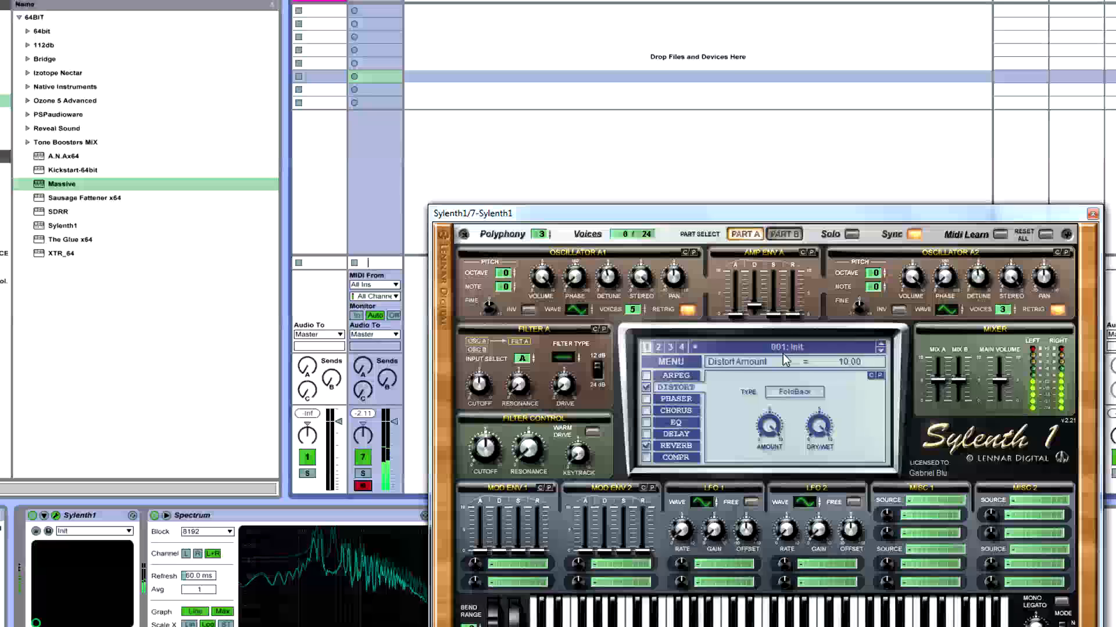
{"action": "left_click", "coordinate": [792, 392]}
{"action": "left_click", "coordinate": [802, 422]}
{"action": "mouse_move", "coordinate": [768, 427]}
{"action": "left_mouse_down"}
{"action": "mouse_move", "coordinate": [769, 543]}
{"action": "mouse_move", "coordinate": [772, 423]}
{"action": "left_mouse_up"}
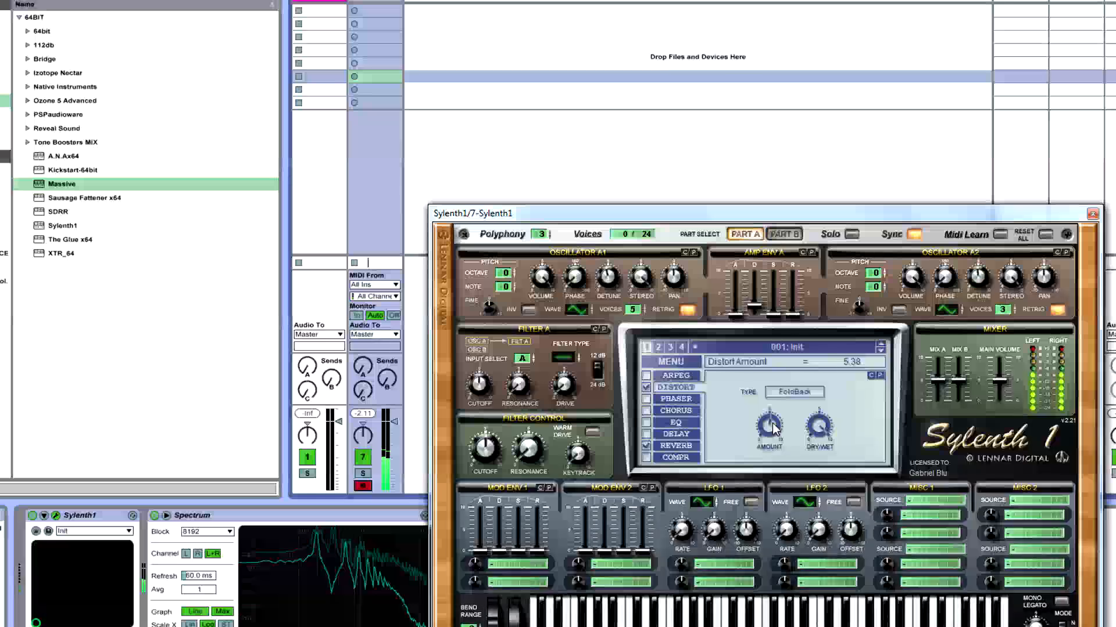
- Try the Clip distortion type at amounts of about 1.95 and 4.38
{"action": "left_click", "coordinate": [794, 391]}
{"action": "left_click", "coordinate": [798, 445]}
{"action": "left_click_drag", "start_coordinate": [770, 425], "coordinate": [771, 479]}
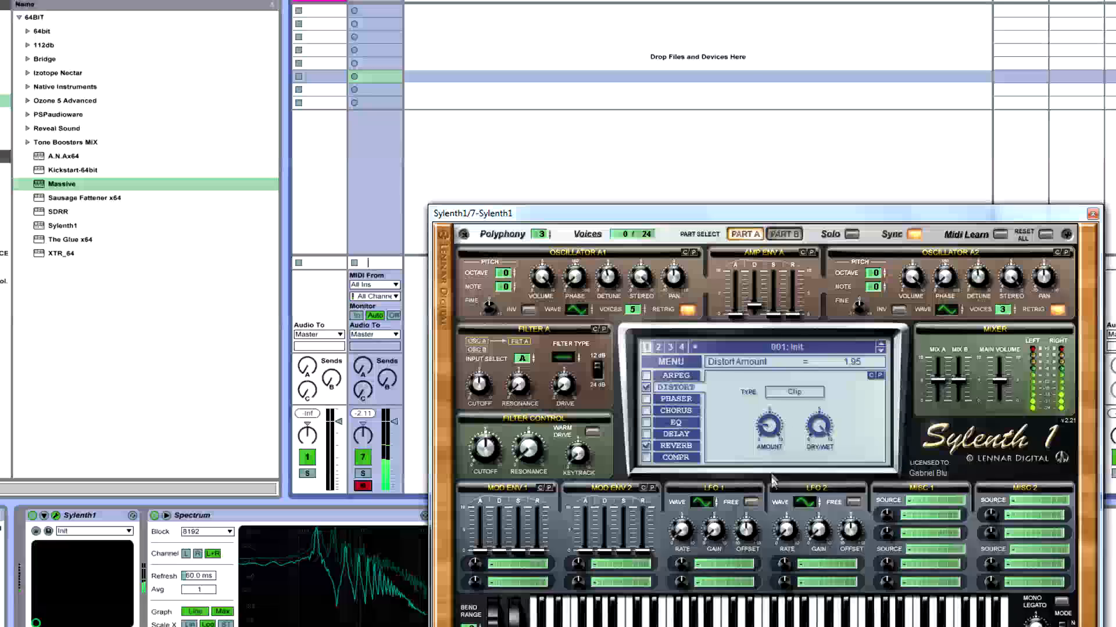
{"action": "left_click", "coordinate": [803, 393]}
{"action": "left_click", "coordinate": [766, 439]}
{"action": "left_click_drag", "start_coordinate": [775, 431], "coordinate": [785, 394]}
- Try the Decimate distortion type, sweeping its amount between 0 and 10 and leaving it at about 2.67
{"action": "left_click", "coordinate": [801, 393]}
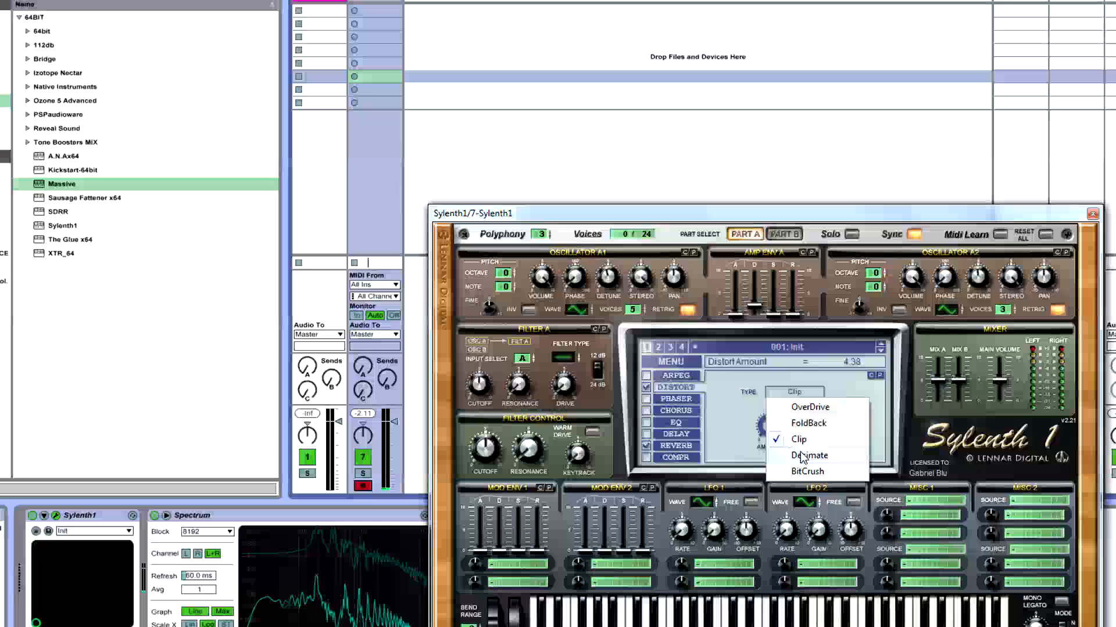
{"action": "left_click", "coordinate": [803, 457]}
{"action": "left_click_drag", "start_coordinate": [769, 428], "coordinate": [744, 515]}
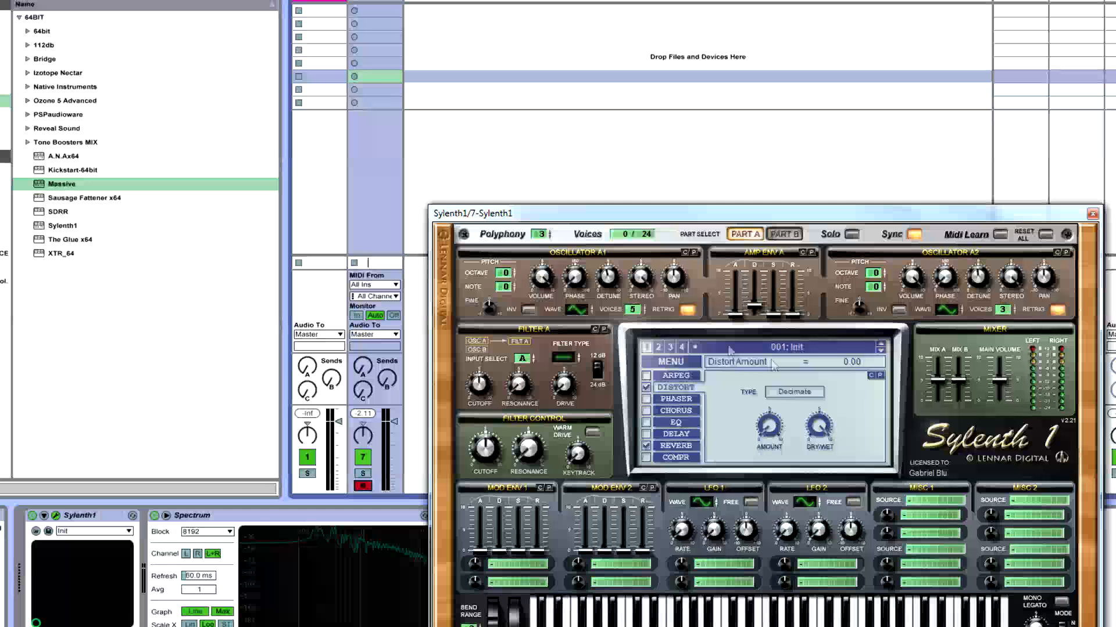
{"action": "left_click_drag", "start_coordinate": [768, 427], "coordinate": [790, 394]}
{"action": "left_click_drag", "start_coordinate": [783, 444], "coordinate": [767, 431]}
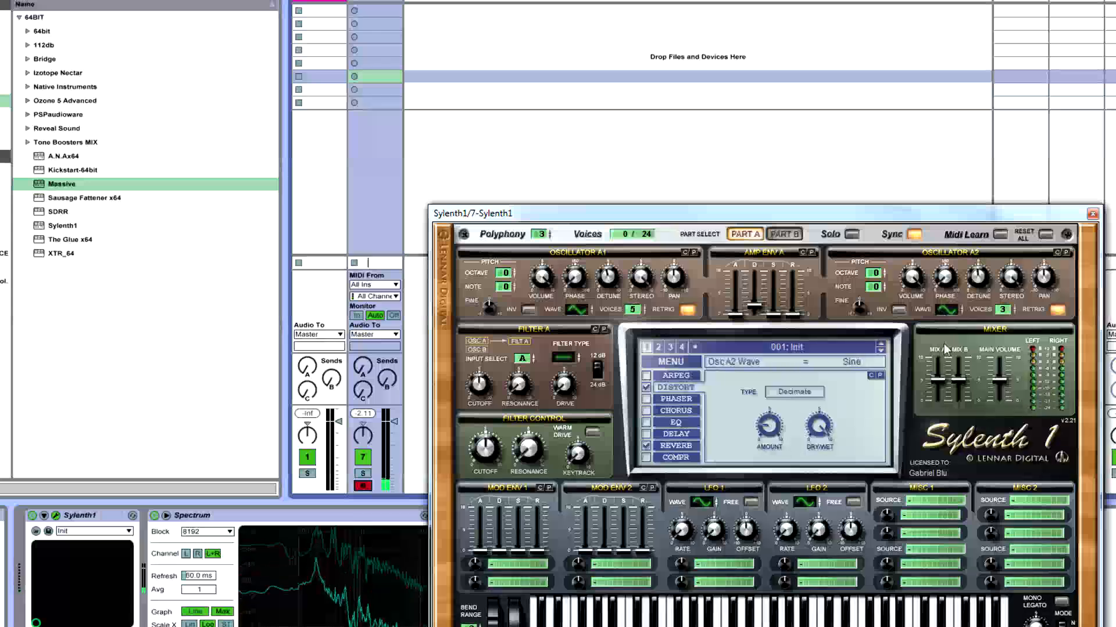
{"action": "left_click_drag", "start_coordinate": [768, 435], "coordinate": [798, 327]}
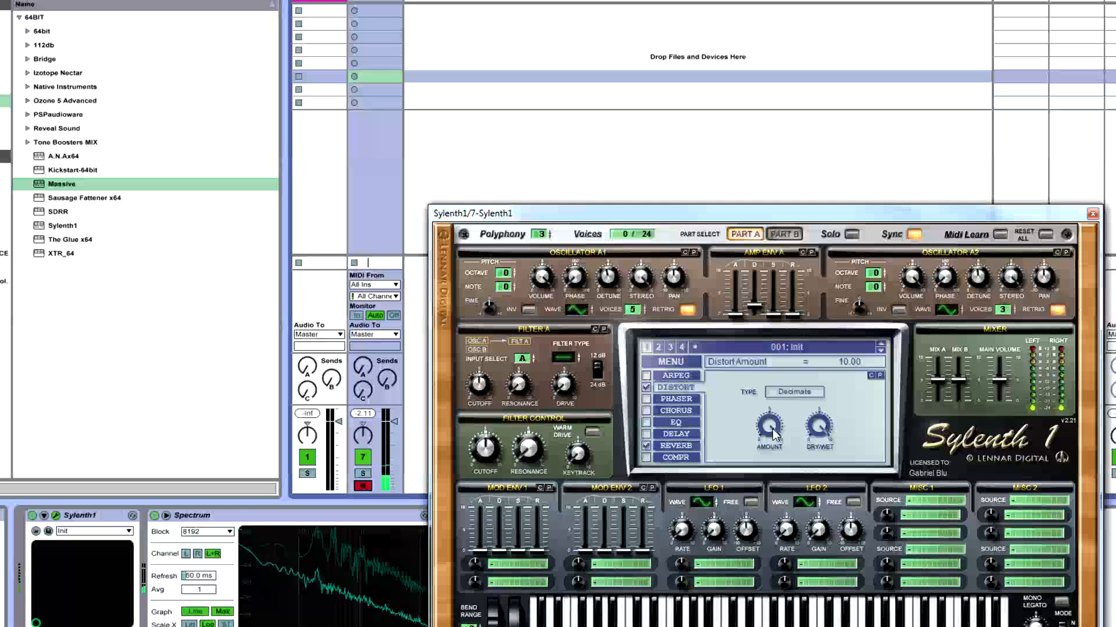
{"action": "left_click_drag", "start_coordinate": [765, 452], "coordinate": [758, 506]}
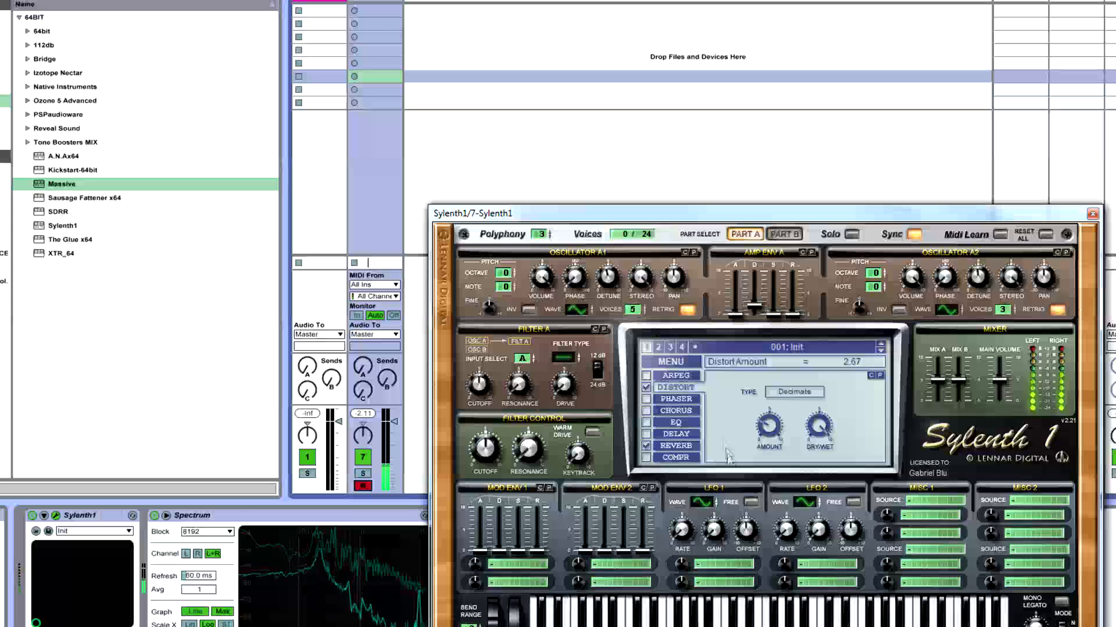
- Enable the chorus effect, set its dry/wet mix to 100% and adjust its rate
{"action": "left_click", "coordinate": [676, 410]}
{"action": "left_click", "coordinate": [646, 410]}
{"action": "left_click", "coordinate": [856, 437]}
{"action": "left_click_drag", "start_coordinate": [837, 396], "coordinate": [852, 341]}
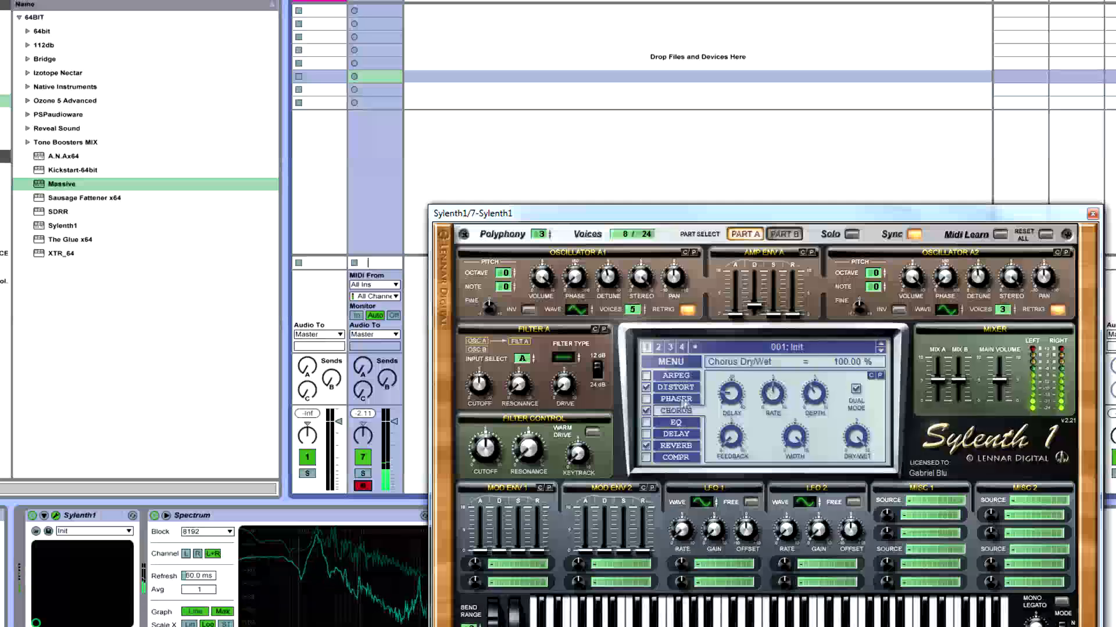
{"action": "left_click_drag", "start_coordinate": [771, 397], "coordinate": [769, 361]}
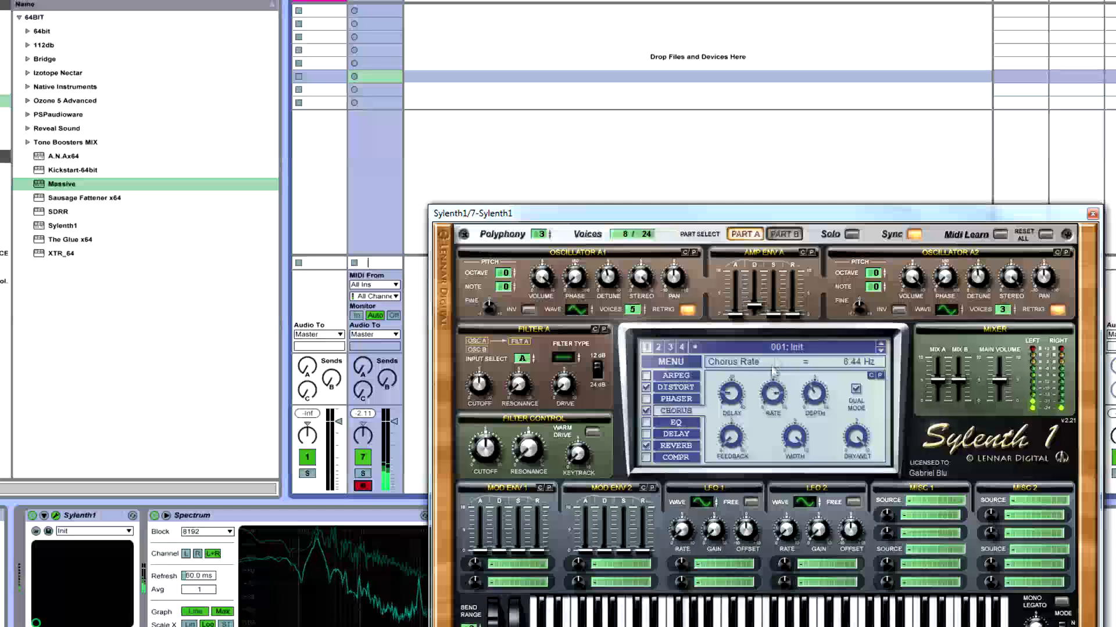
- Adjust the reverb's dry/wet mix, and compare distortion off and on with the Decimate amount at about 3.38
{"action": "left_click", "coordinate": [676, 447]}
{"action": "left_click_drag", "start_coordinate": [848, 436], "coordinate": [829, 415]}
{"action": "left_click", "coordinate": [670, 389]}
{"action": "left_click", "coordinate": [646, 387]}
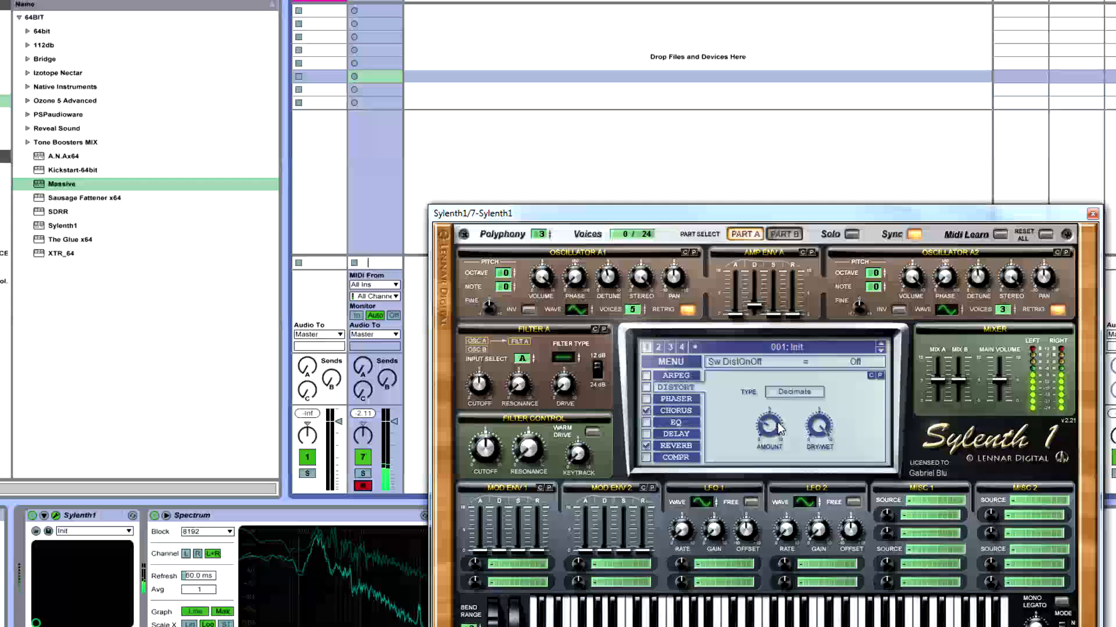
{"action": "left_click_drag", "start_coordinate": [769, 428], "coordinate": [774, 392]}
{"action": "left_click", "coordinate": [646, 387]}
- Set the distortion type to Clip with an amount of about 2.52, and the reverb dry/wet mix to about 46%
{"action": "left_click", "coordinate": [793, 392]}
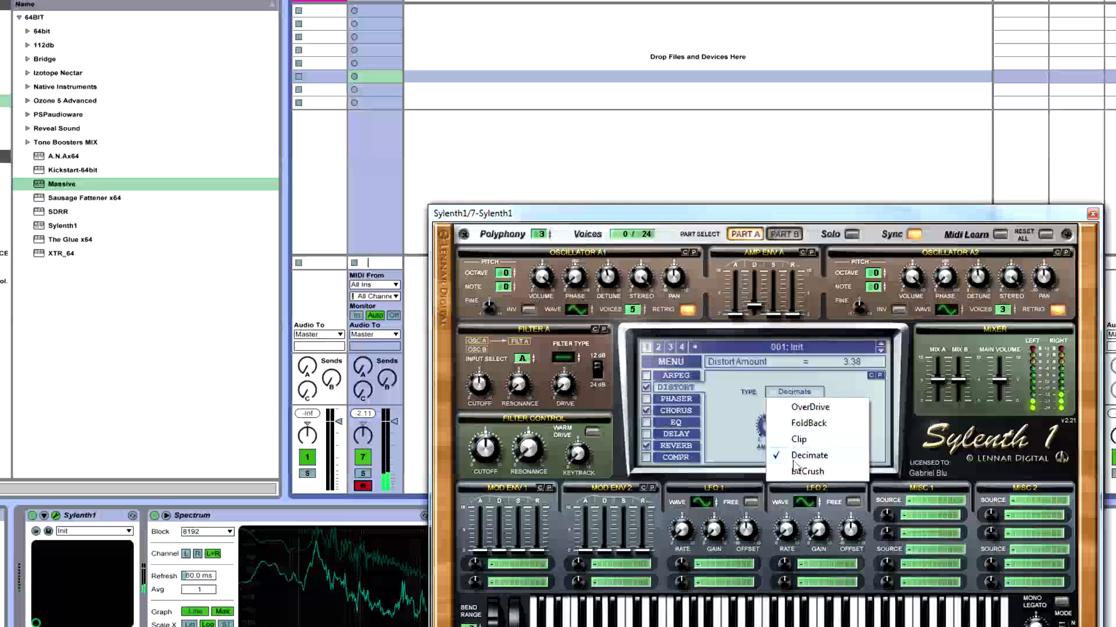
{"action": "left_click", "coordinate": [798, 472]}
{"action": "left_click", "coordinate": [795, 392]}
{"action": "left_click", "coordinate": [796, 442]}
{"action": "left_click_drag", "start_coordinate": [773, 430], "coordinate": [779, 442]}
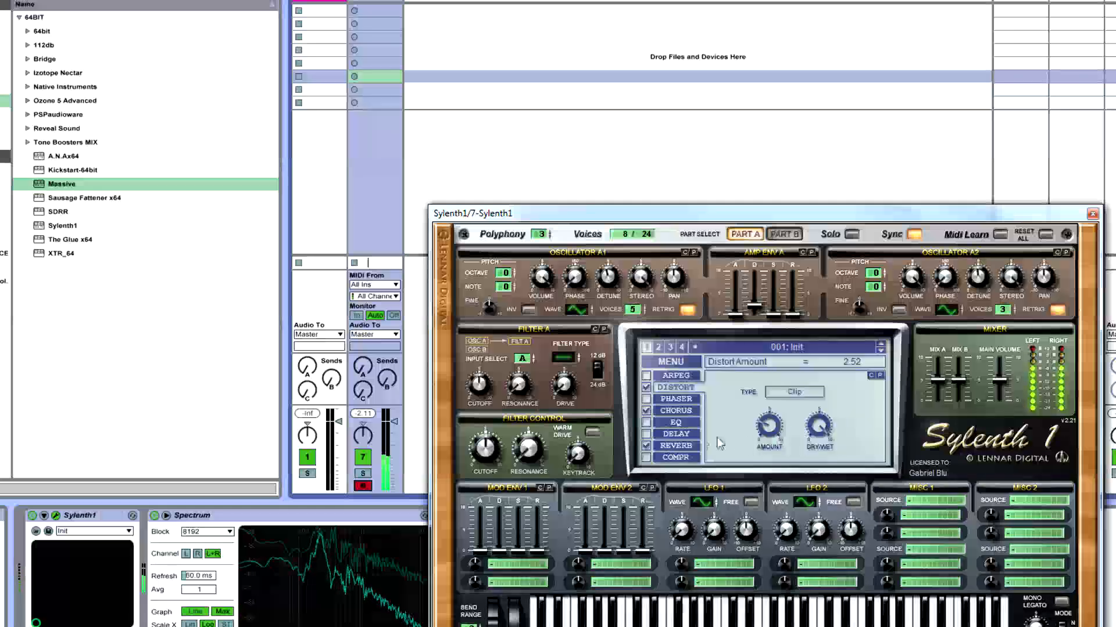
{"action": "left_click", "coordinate": [676, 446]}
{"action": "left_click_drag", "start_coordinate": [829, 476], "coordinate": [831, 455]}
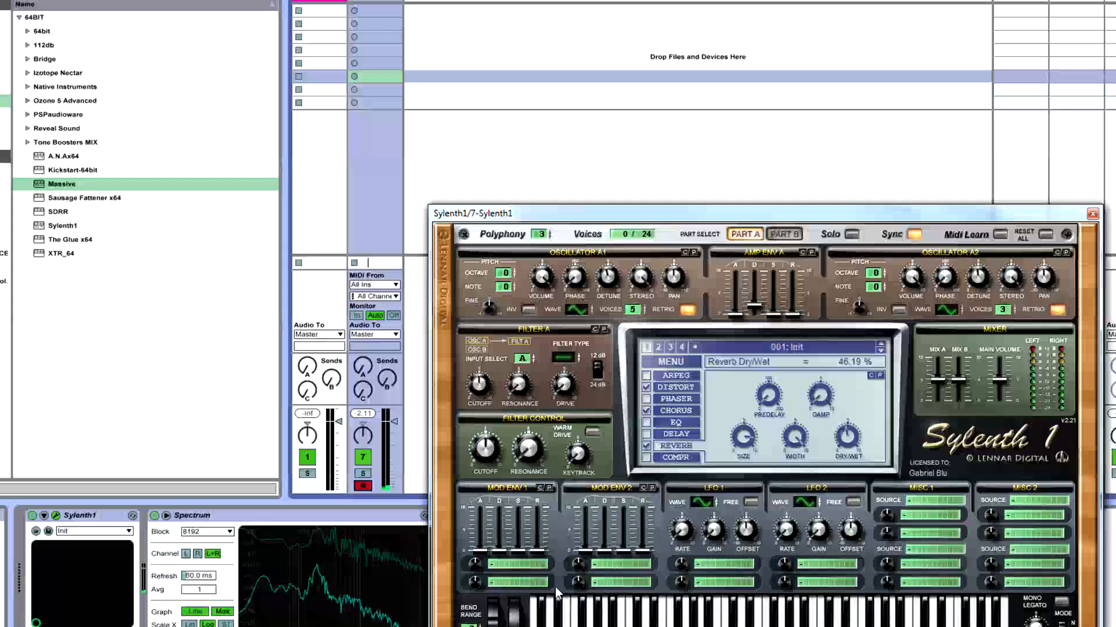
- Enable Sylenth1's built-in EQ and delete the EQ Eight device from the track
{"action": "left_click", "coordinate": [666, 421]}
{"action": "left_click", "coordinate": [645, 422]}
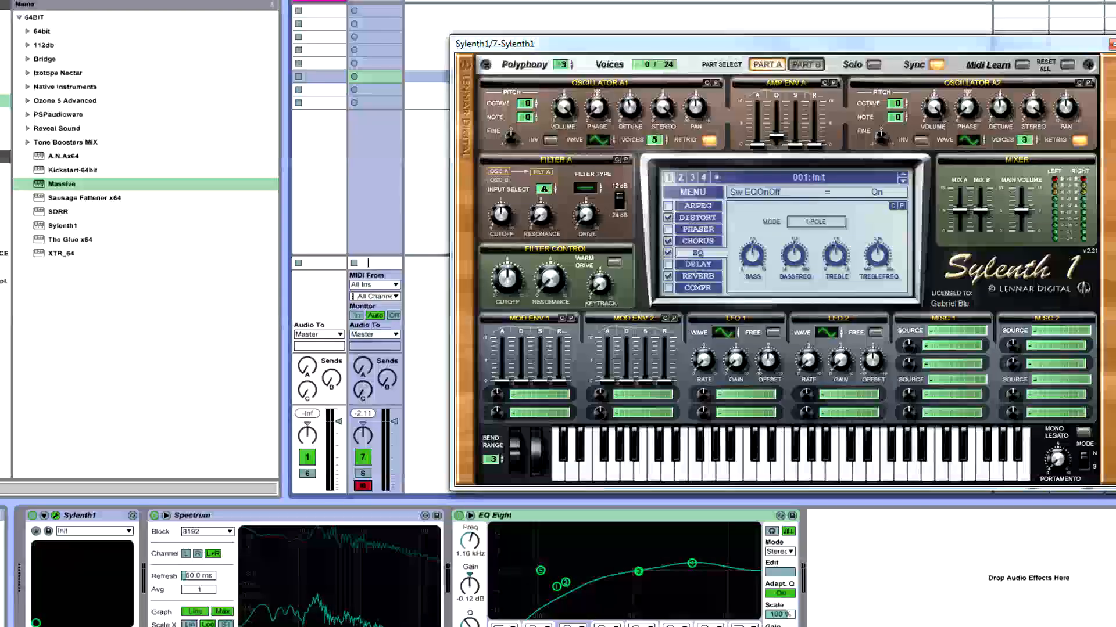
{"action": "left_click", "coordinate": [535, 524]}
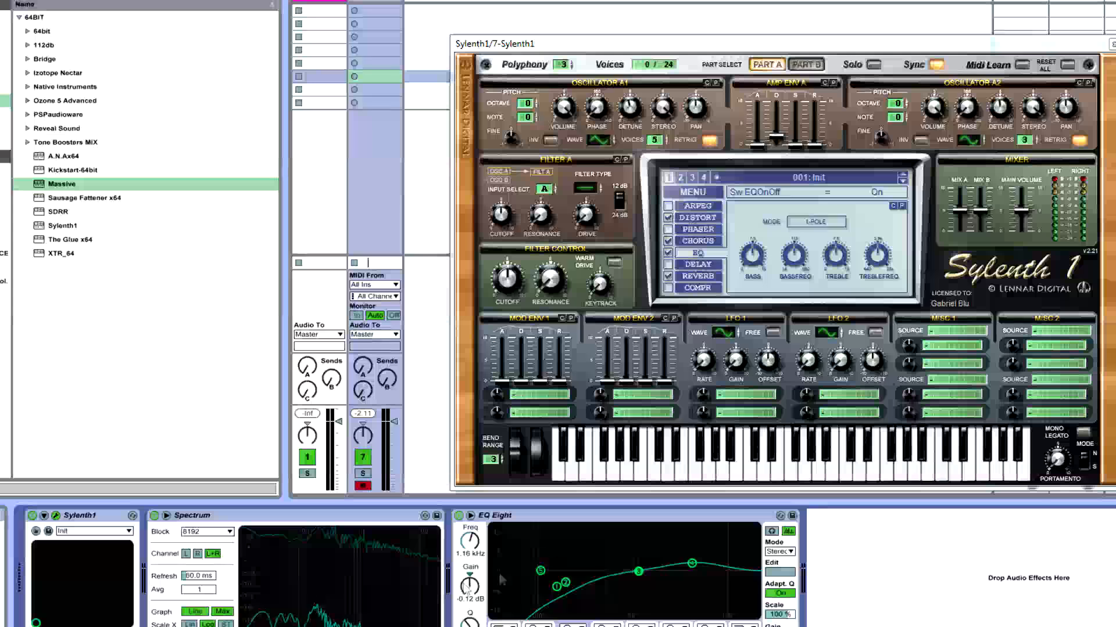
{"action": "left_click", "coordinate": [662, 521]}
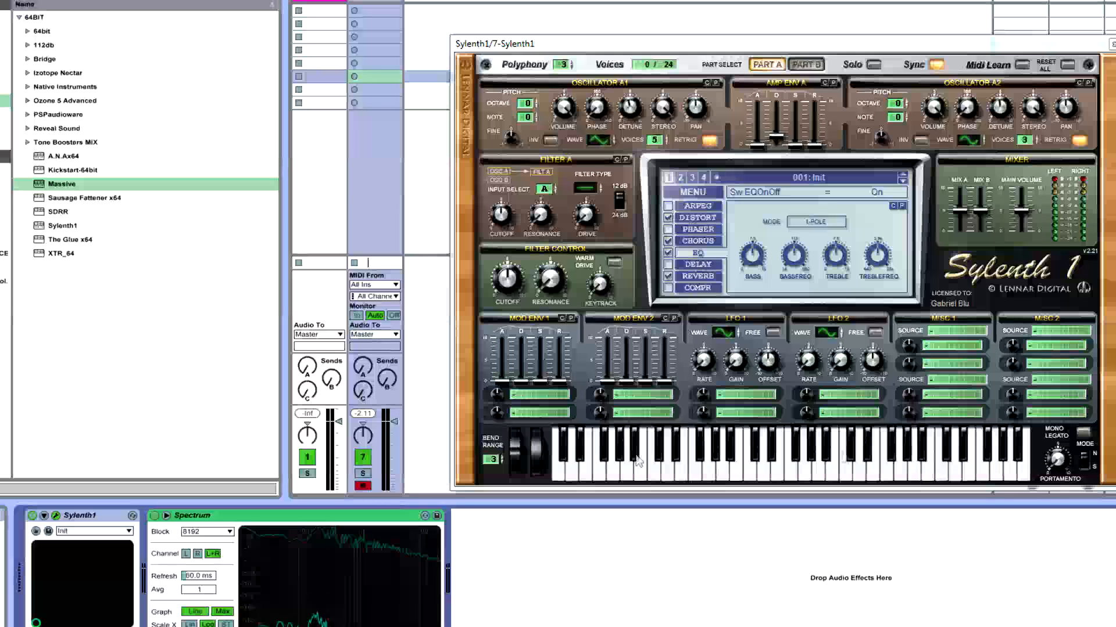
- Expand the Spectrum display into the main Live view, make it much taller and move the Sylenth1 window aside
{"action": "left_click", "coordinate": [166, 516]}
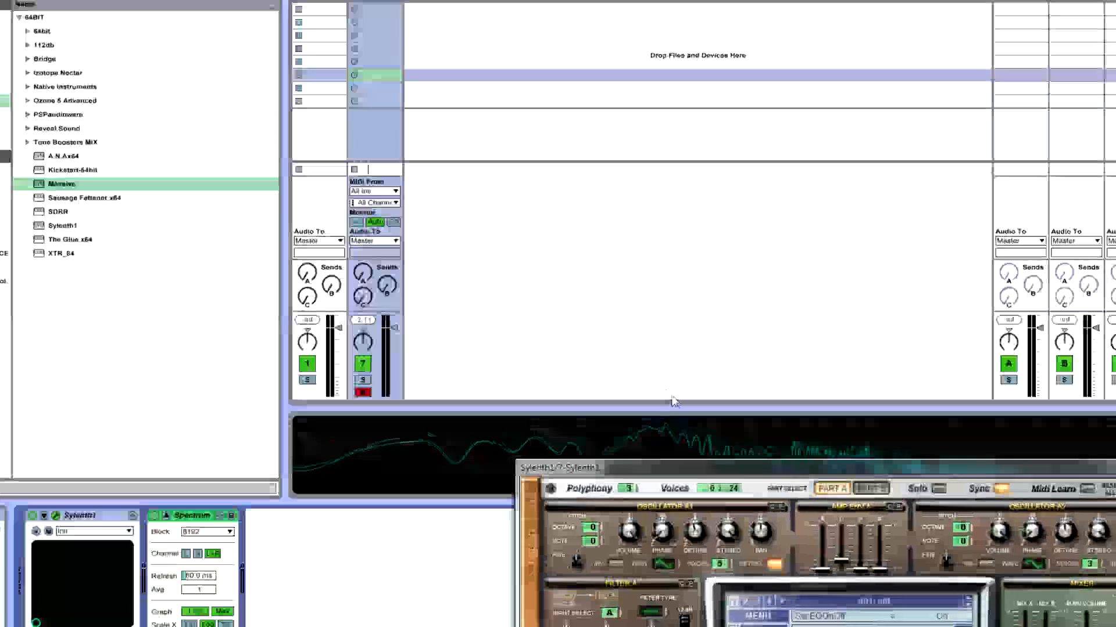
{"action": "left_click_drag", "start_coordinate": [685, 414], "coordinate": [704, 146]}
{"action": "left_click_drag", "start_coordinate": [862, 470], "coordinate": [285, 227]}
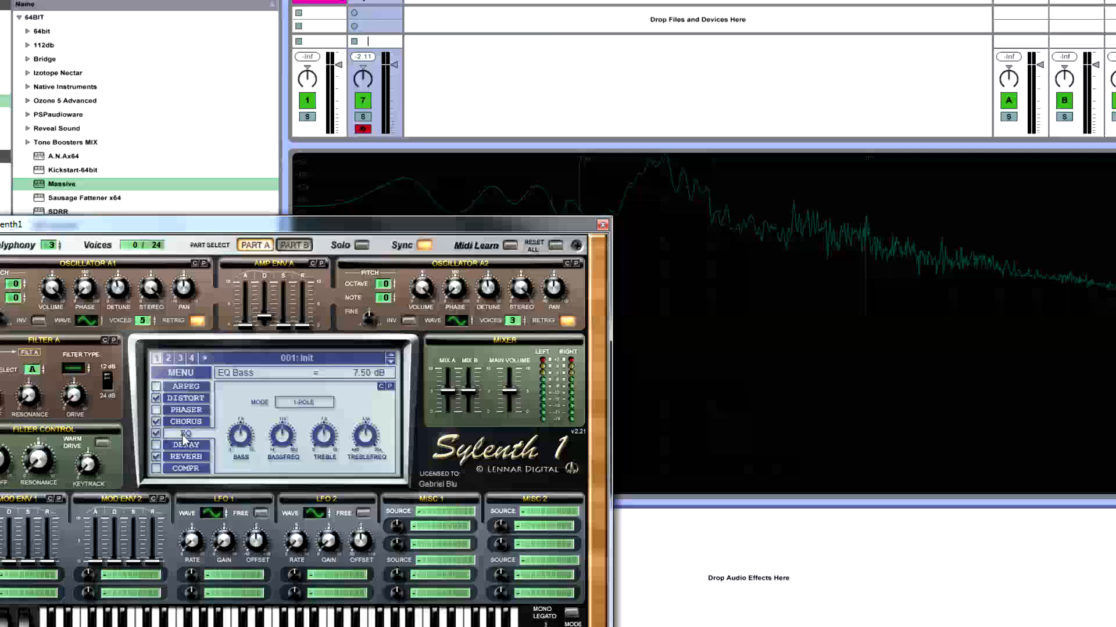
- Reposition the Sylenth1 window so its EQ controls and the enlarged spectrum display are both visible
{"action": "left_click_drag", "start_coordinate": [339, 227], "coordinate": [1033, 319]}
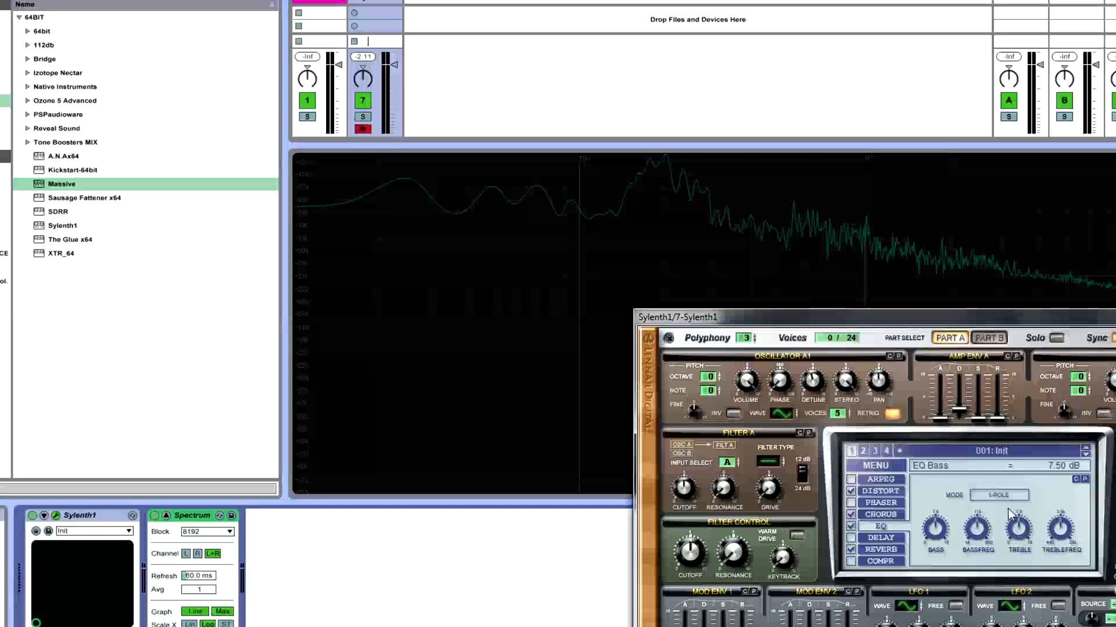
{"action": "left_click_drag", "start_coordinate": [952, 317], "coordinate": [629, 322]}
{"action": "left_click_drag", "start_coordinate": [649, 557], "coordinate": [647, 541]}
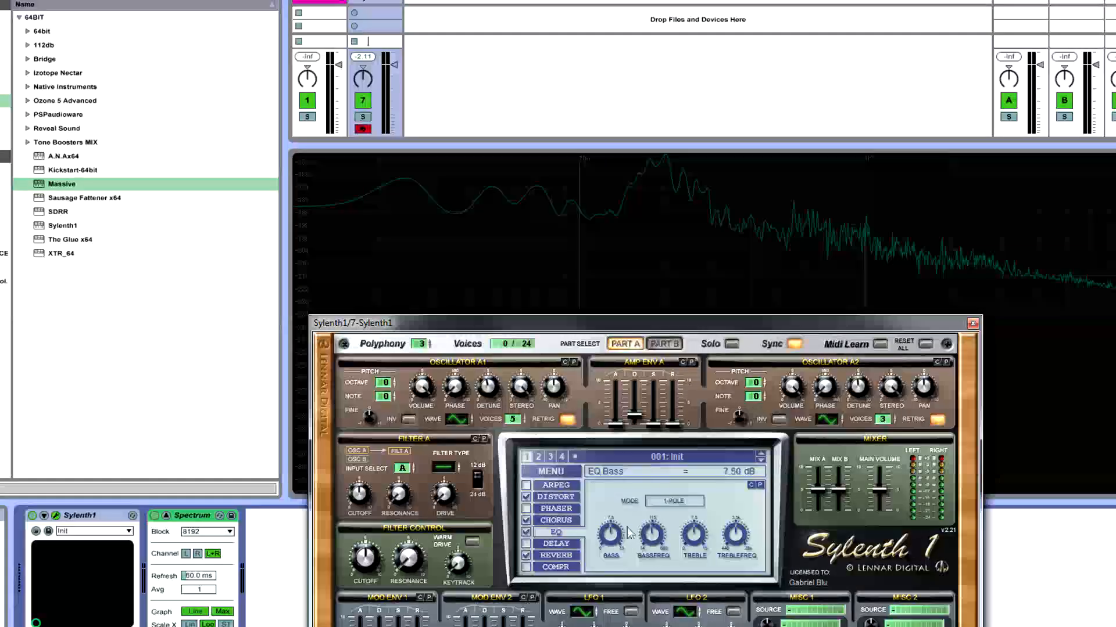
{"action": "left_click_drag", "start_coordinate": [661, 331], "coordinate": [904, 424]}
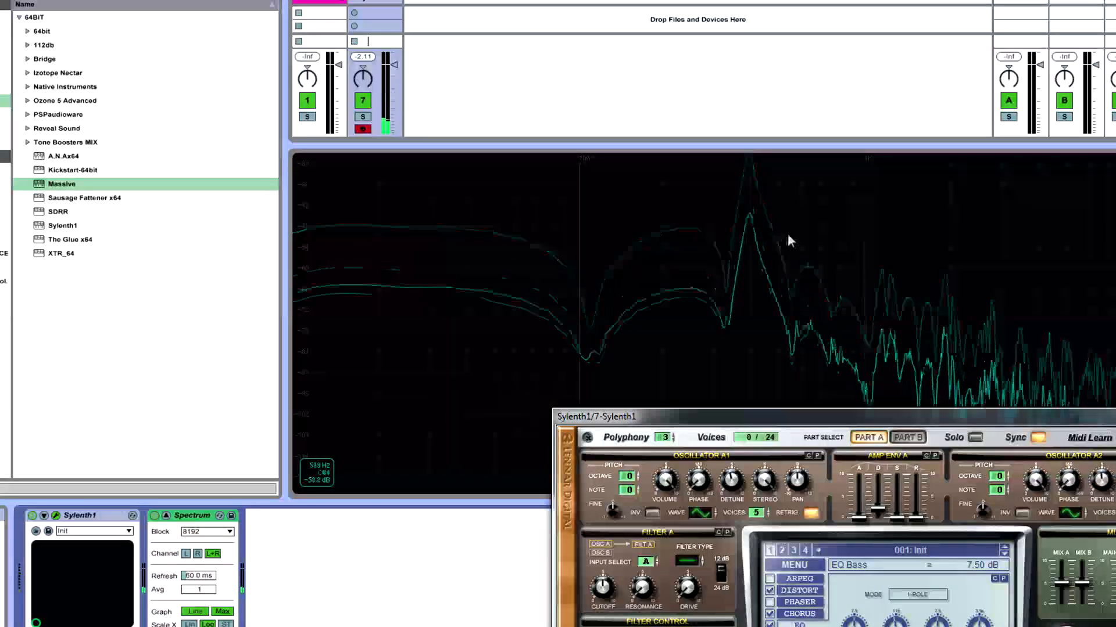
{"action": "left_click_drag", "start_coordinate": [759, 417], "coordinate": [774, 582]}
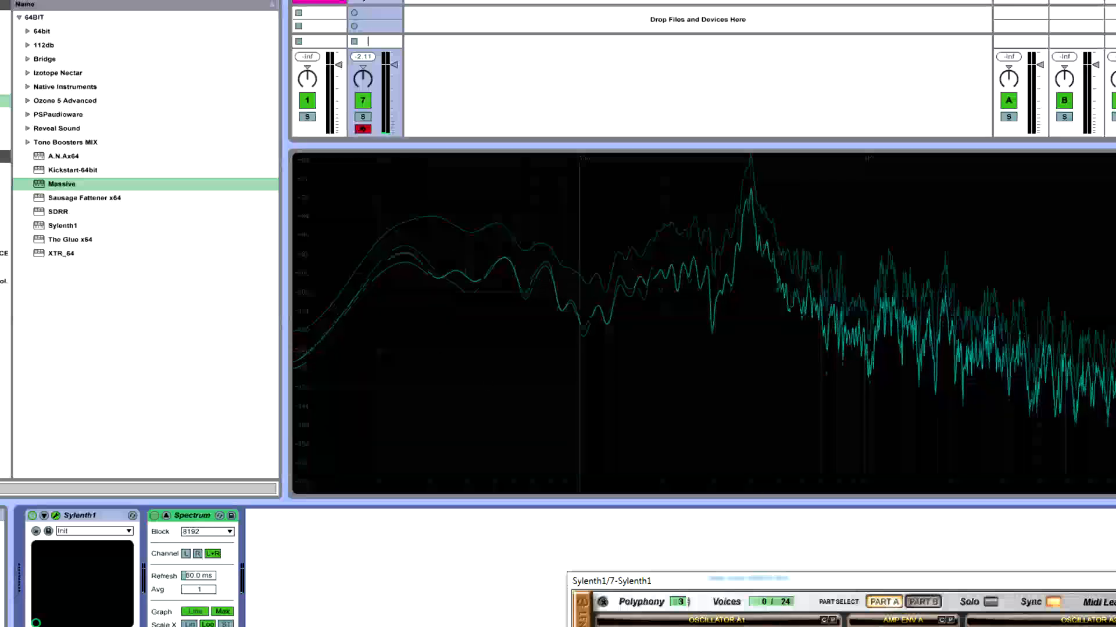
{"action": "left_click_drag", "start_coordinate": [825, 581], "coordinate": [847, 366]}
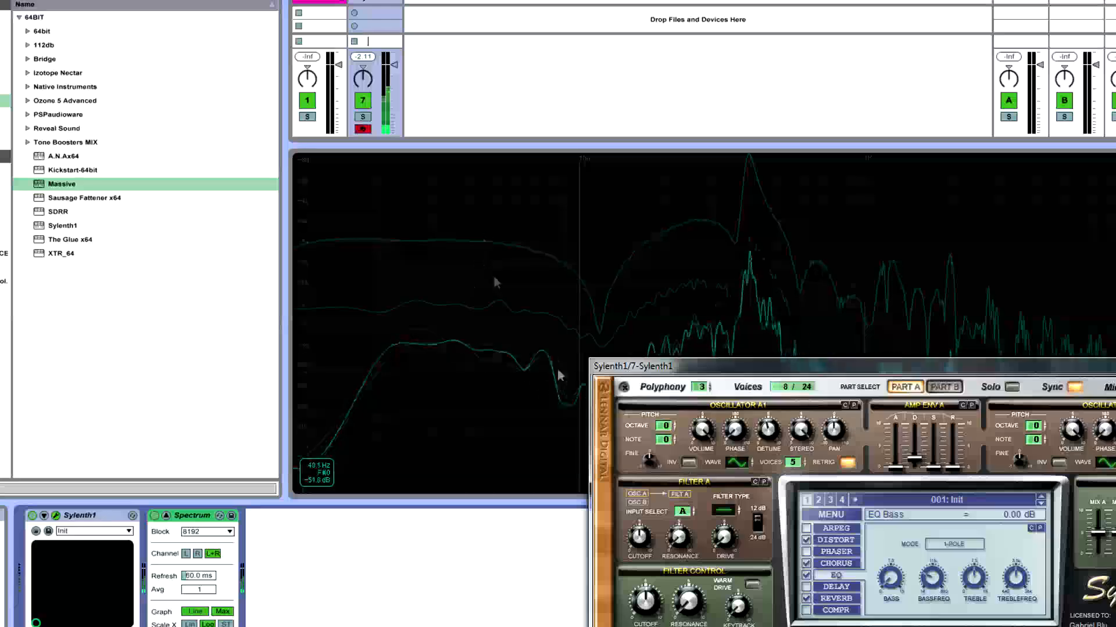
- Raise the EQ bass frequency to about 290 Hz and above, and compare bass levels of about 10, 0, 15 and 2.4 dB
{"action": "left_click_drag", "start_coordinate": [904, 528], "coordinate": [895, 407]}
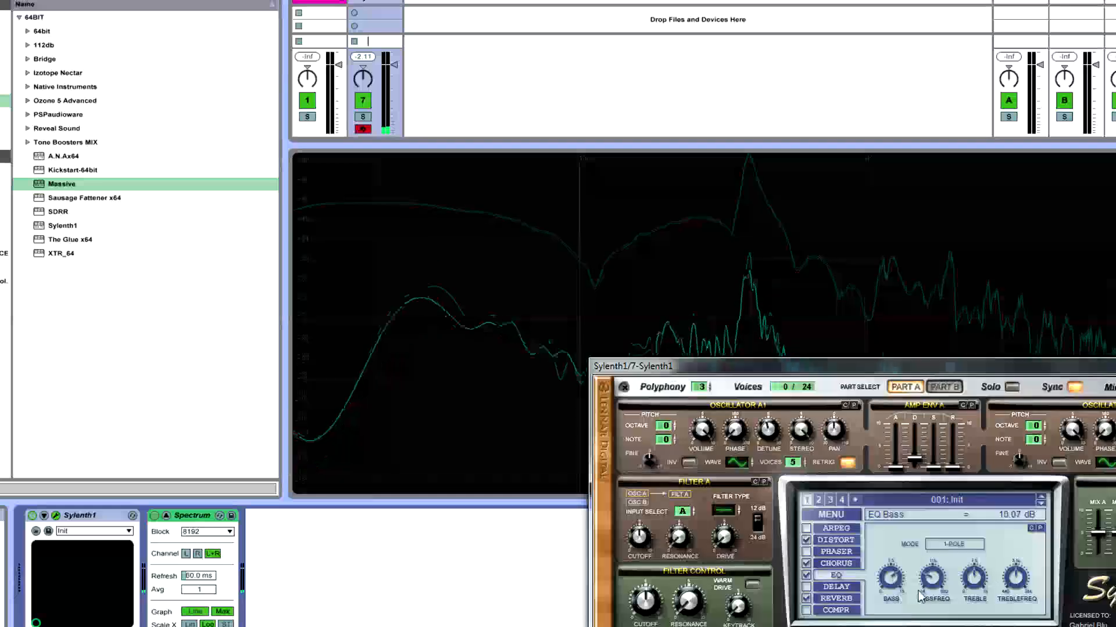
{"action": "left_click_drag", "start_coordinate": [932, 578], "coordinate": [940, 521]}
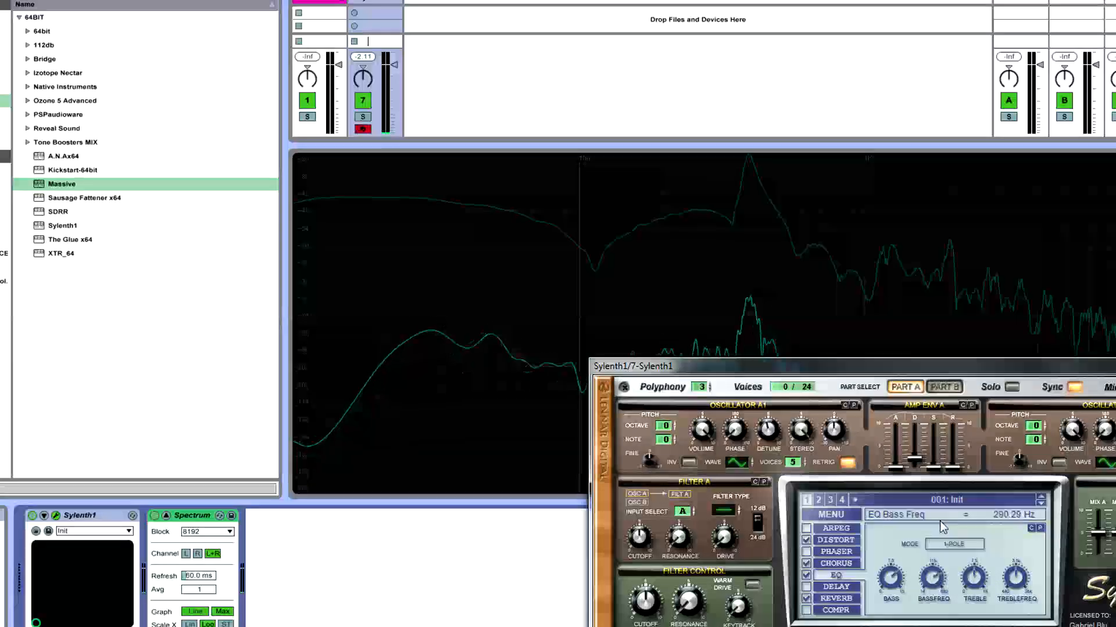
{"action": "left_click", "coordinate": [889, 581], "text": "ctrl"}
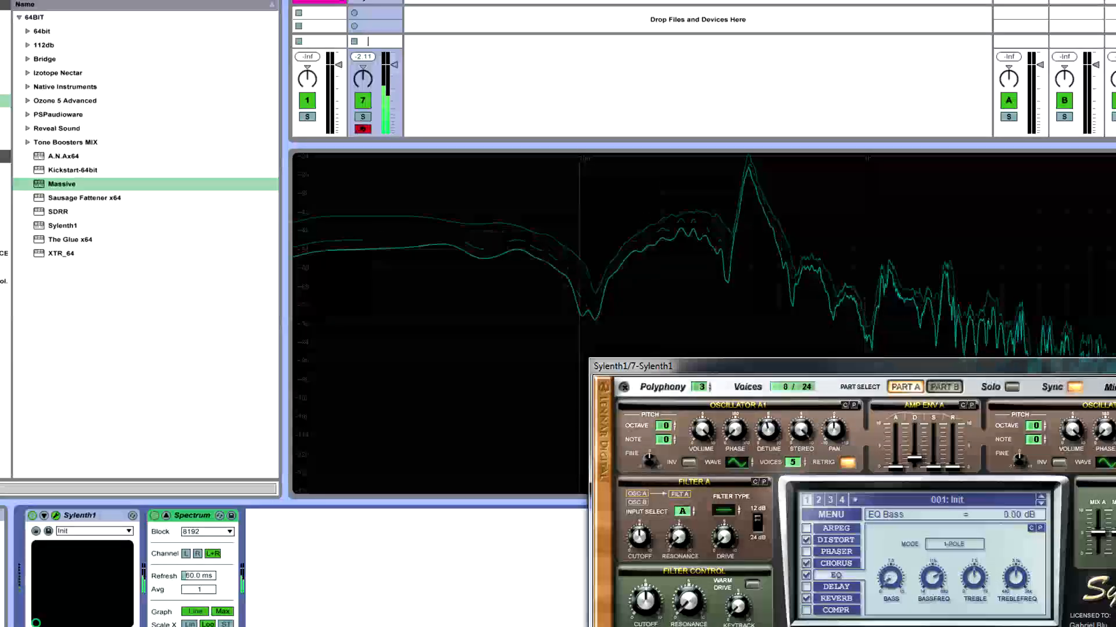
{"action": "left_click_drag", "start_coordinate": [890, 580], "coordinate": [874, 325]}
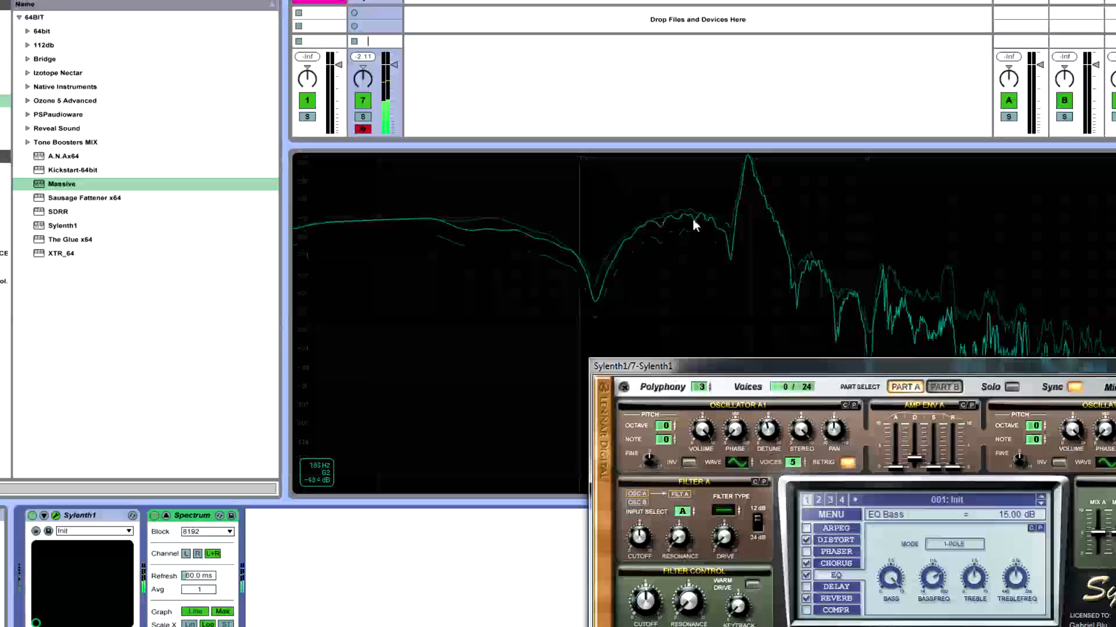
{"action": "left_click_drag", "start_coordinate": [893, 576], "coordinate": [895, 626]}
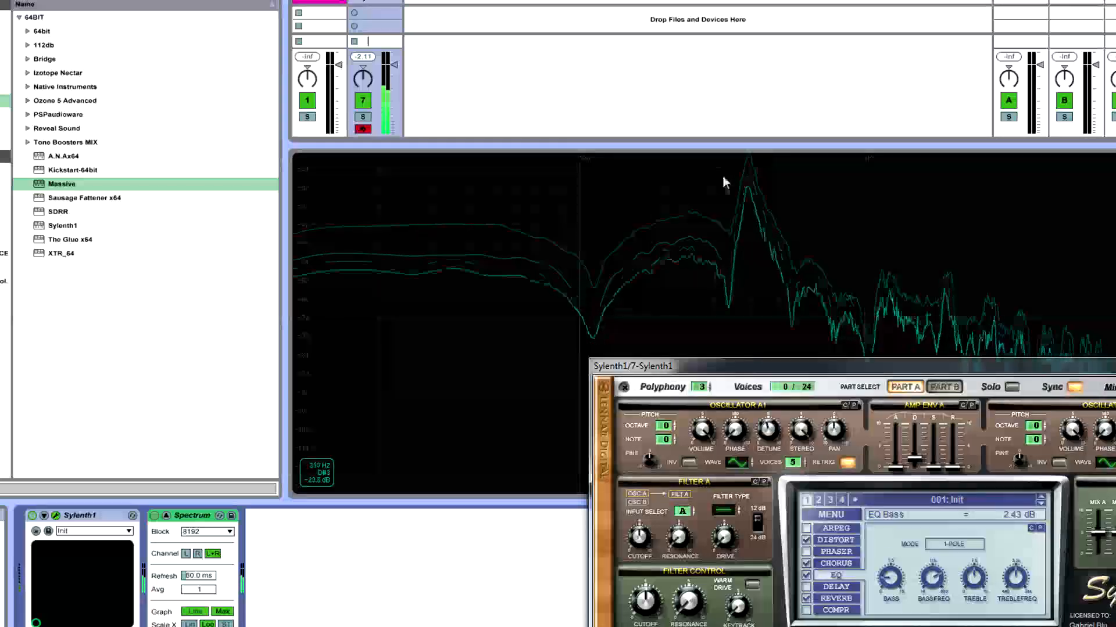
{"action": "left_click_drag", "start_coordinate": [933, 580], "coordinate": [932, 532]}
{"action": "left_click_drag", "start_coordinate": [894, 581], "coordinate": [894, 616]}
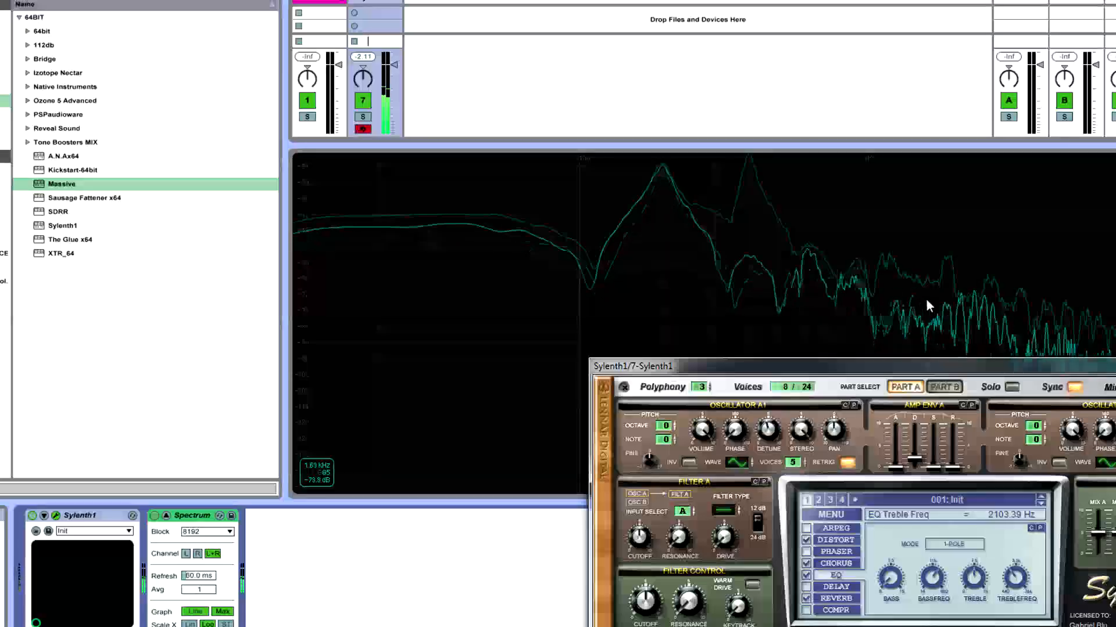
- Move the Sylenth1 window back up, adjust the EQ treble frequency and boost the treble to about 9 dB
{"action": "left_click_drag", "start_coordinate": [936, 365], "coordinate": [864, 165]}
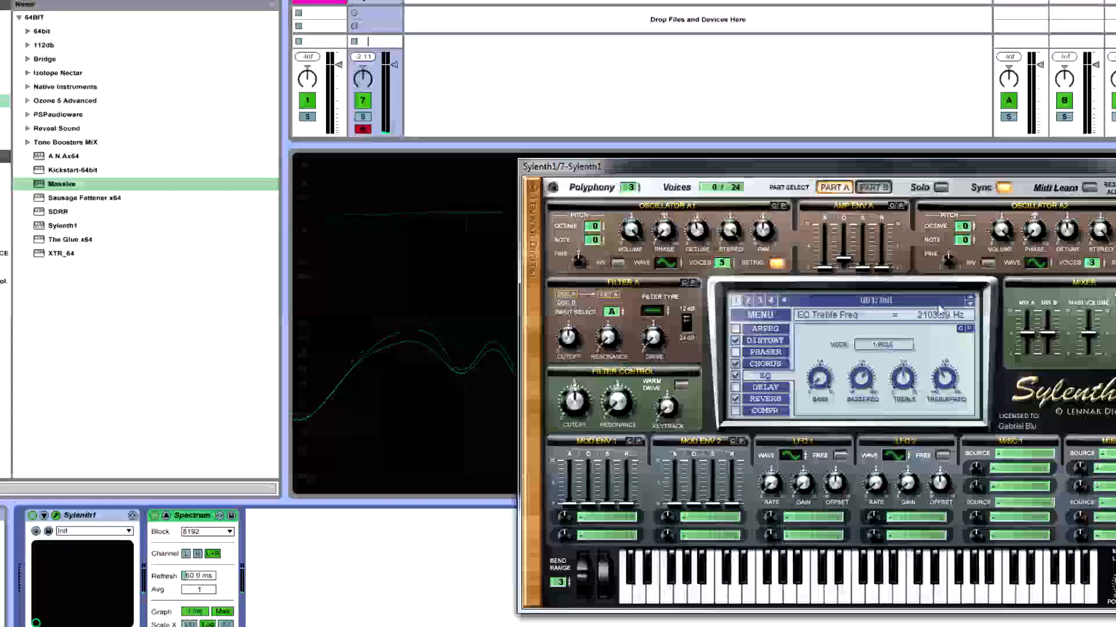
{"action": "left_click_drag", "start_coordinate": [1050, 162], "coordinate": [1021, 90]}
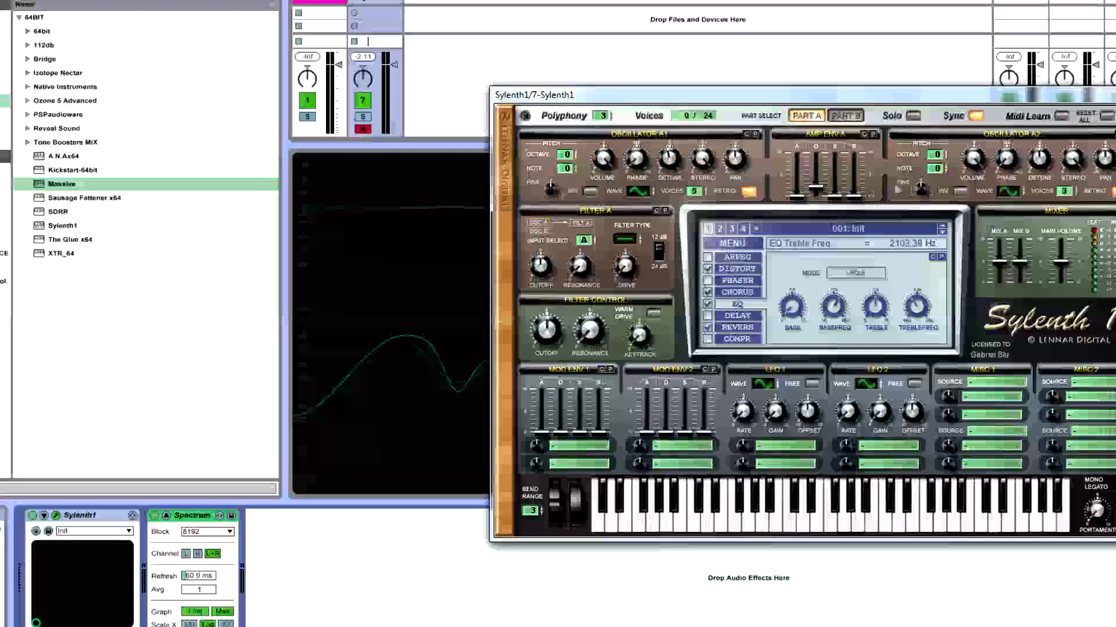
{"action": "mouse_move", "coordinate": [917, 306]}
{"action": "left_mouse_down"}
{"action": "mouse_move", "coordinate": [909, 337]}
{"action": "mouse_move", "coordinate": [915, 326]}
{"action": "left_mouse_up"}
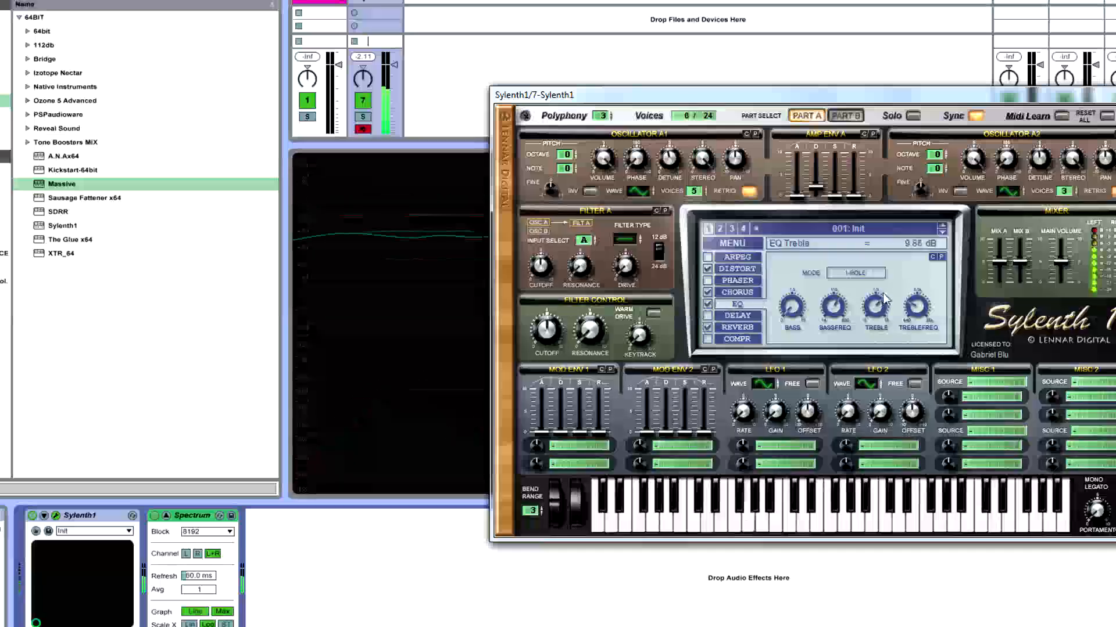
{"action": "left_click_drag", "start_coordinate": [896, 235], "coordinate": [895, 310]}
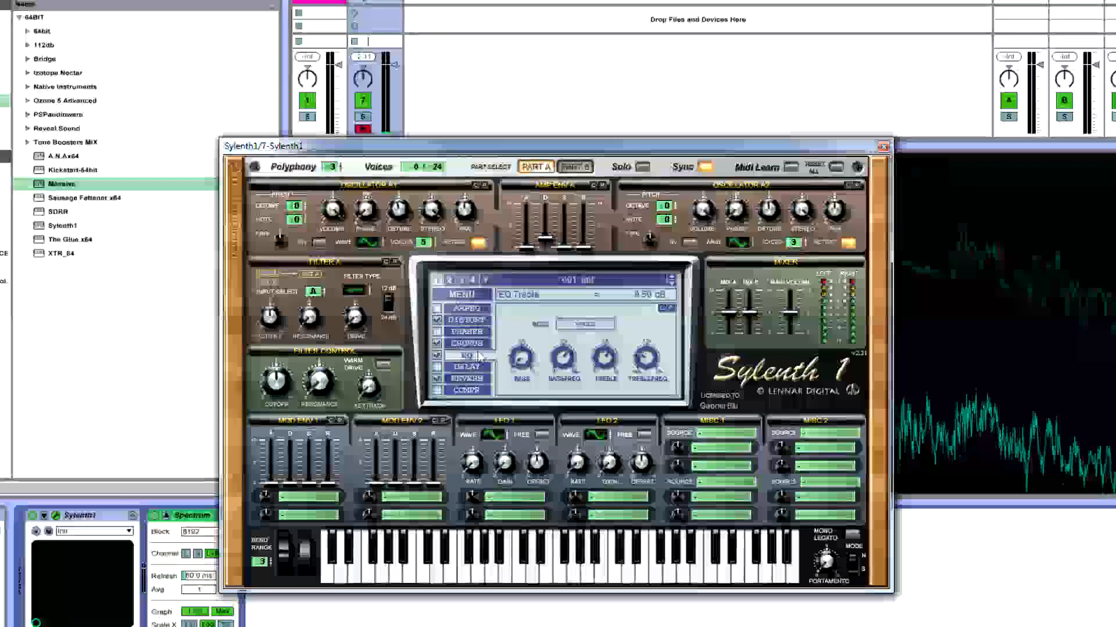
- Try the phaser with its dry/wet mix at about 38%, and switch it off again
{"action": "left_click", "coordinate": [459, 330]}
{"action": "left_click", "coordinate": [438, 332]}
{"action": "left_click_drag", "start_coordinate": [650, 365], "coordinate": [656, 389]}
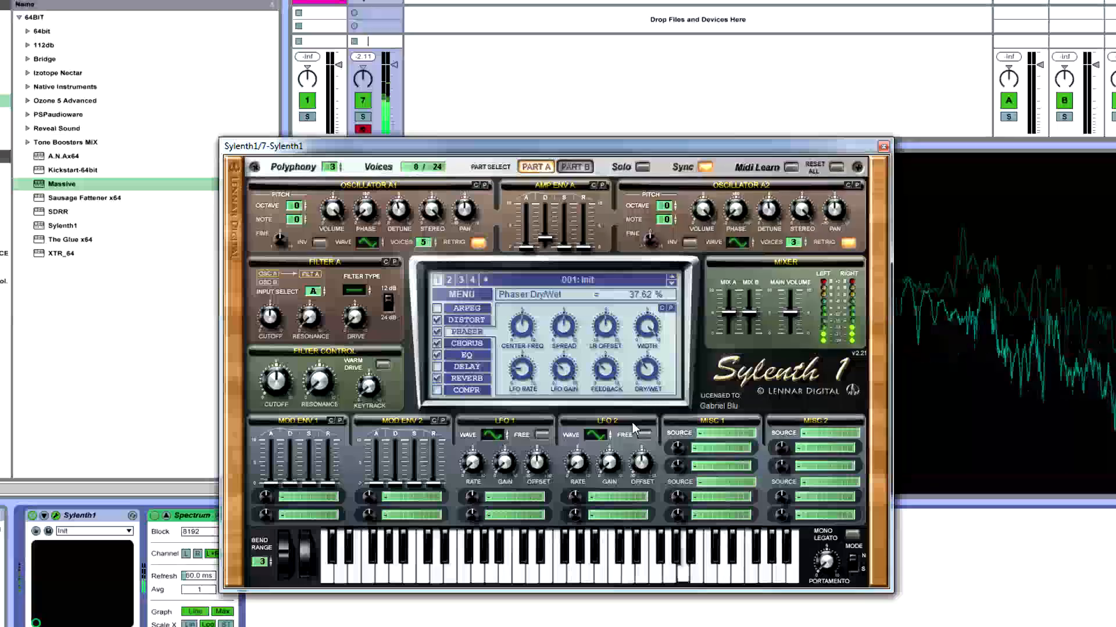
{"action": "left_click", "coordinate": [439, 332]}
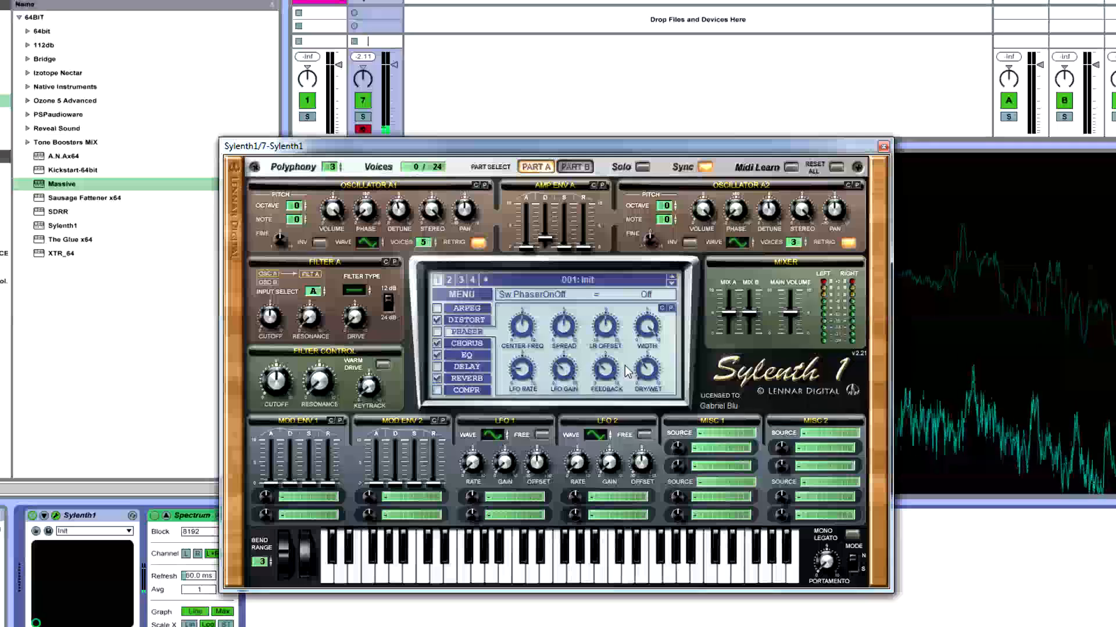
- Enable the delay with a 30% dry/wet mix and display the reverb settings
{"action": "left_click", "coordinate": [437, 366]}
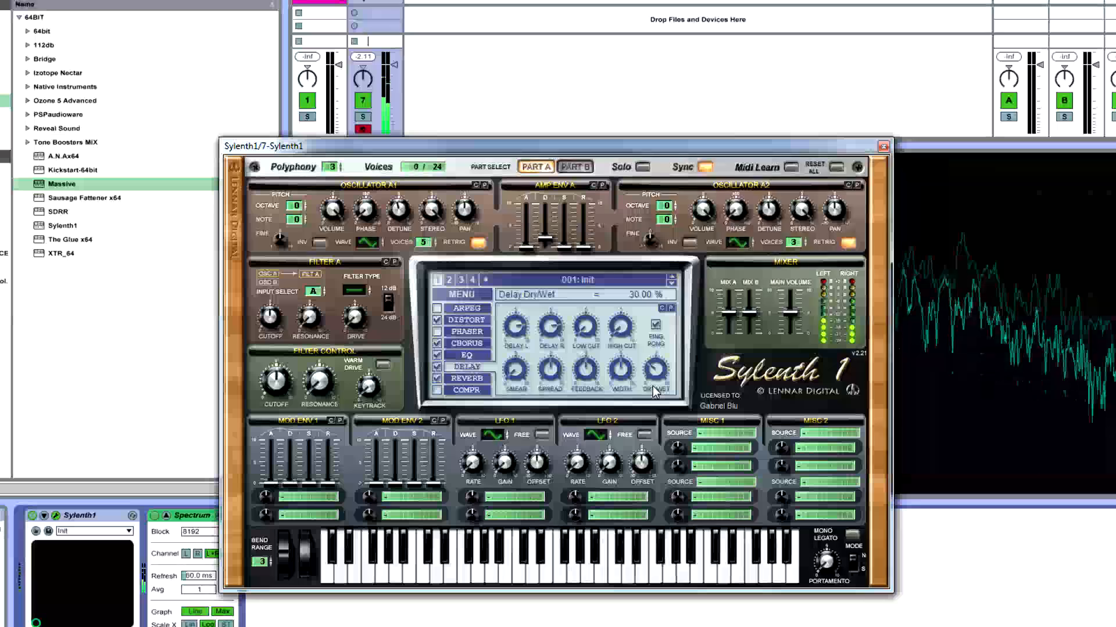
{"action": "left_click", "coordinate": [456, 382]}
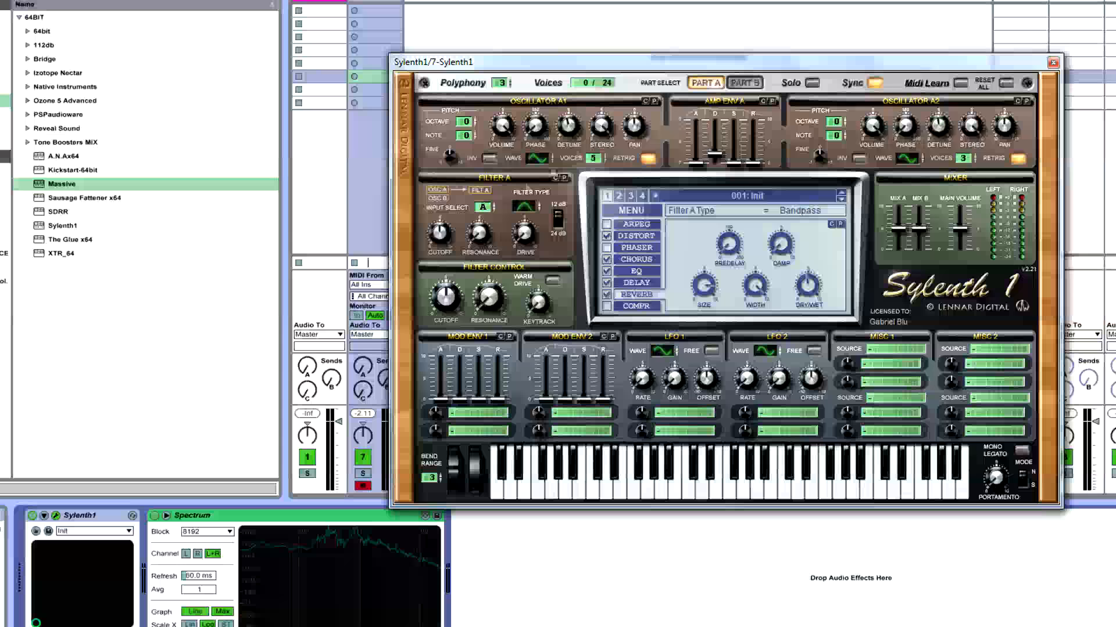
- Feed Filter A from input AB in Bandpass mode, sweep its cutoff and resonance, and bring the resonance back to 0
{"action": "left_click", "coordinate": [441, 236]}
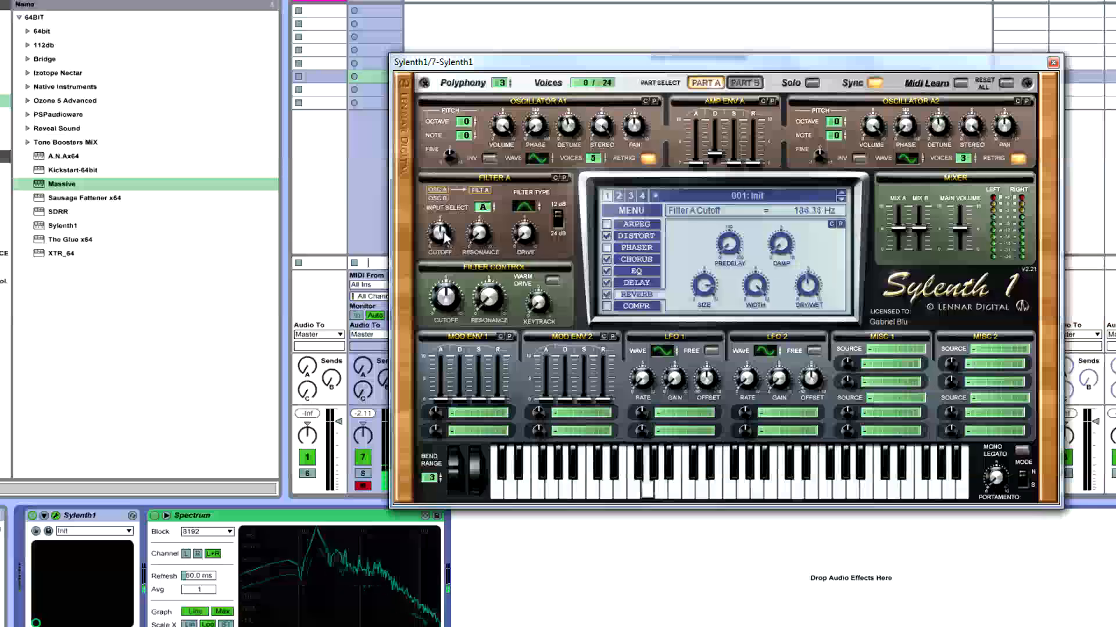
{"action": "left_click_drag", "start_coordinate": [446, 231], "coordinate": [516, 122]}
{"action": "left_click_drag", "start_coordinate": [481, 207], "coordinate": [474, 304]}
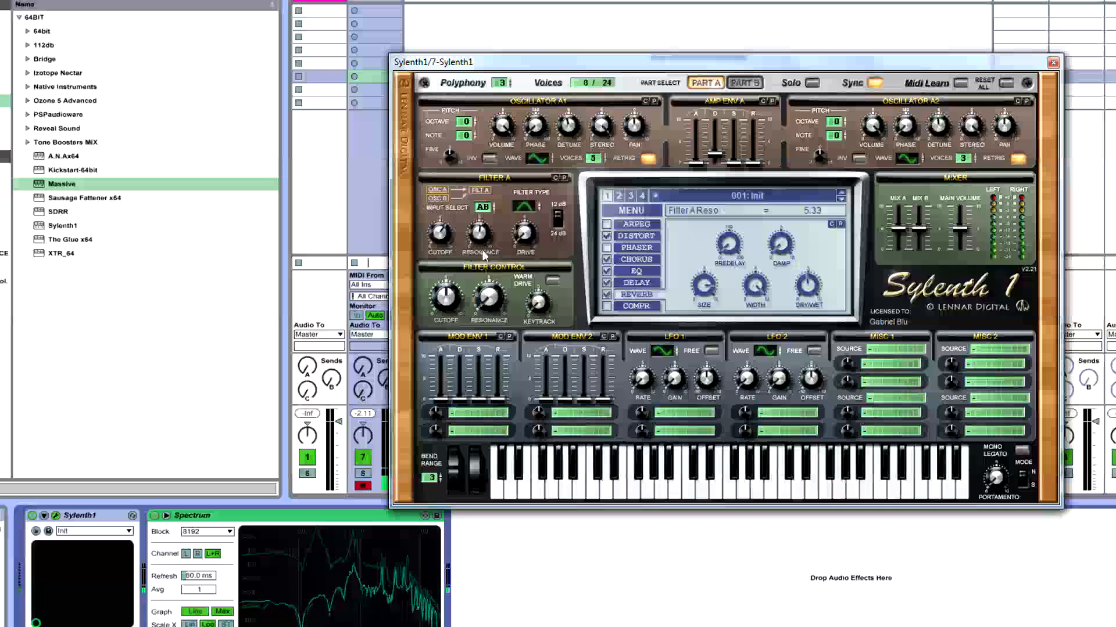
{"action": "left_click_drag", "start_coordinate": [478, 243], "coordinate": [488, 308]}
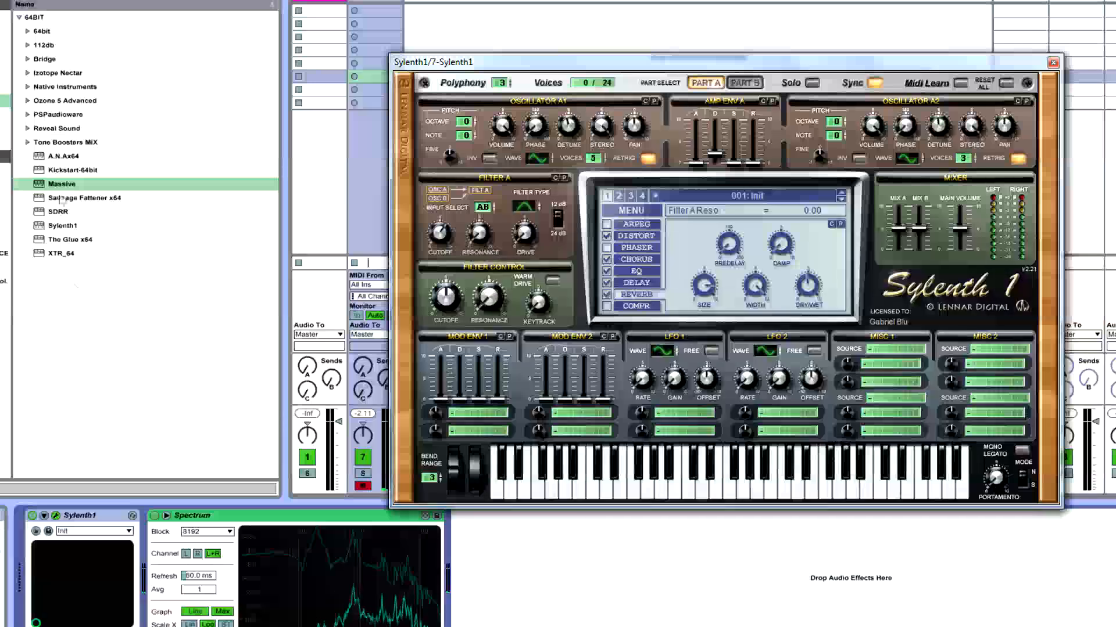
- Add an Auto Filter after the Spectrum device, unfold its sidechain section and move the Sylenth1 window clear of it
{"action": "left_click", "coordinate": [5, 58]}
{"action": "scroll", "coordinate": [90, 219], "scroll_direction": "down", "scroll_amount": 1}
{"action": "scroll", "coordinate": [90, 219], "scroll_direction": "up", "scroll_amount": 1}
{"action": "left_click_drag", "start_coordinate": [552, 546], "coordinate": [627, 568]}
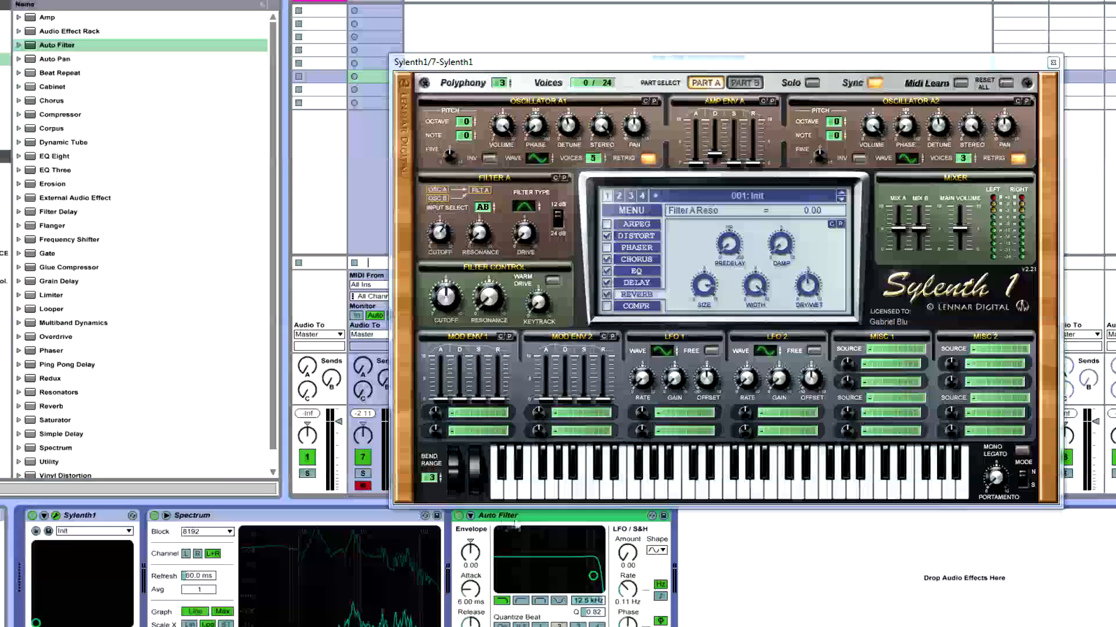
{"action": "left_click", "coordinate": [470, 515]}
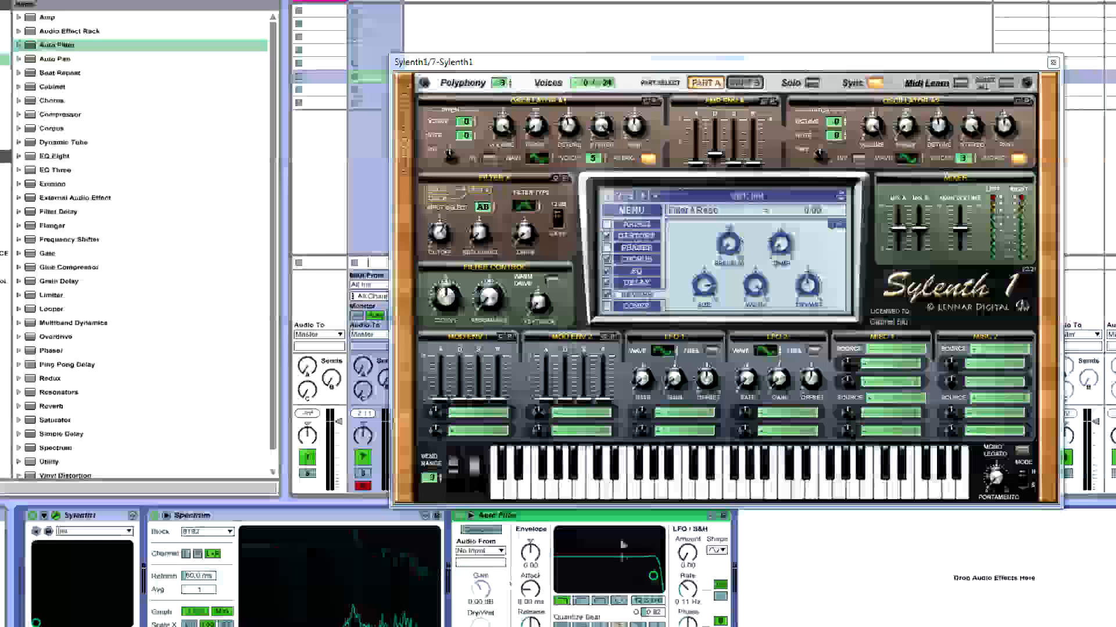
{"action": "left_click_drag", "start_coordinate": [535, 61], "coordinate": [771, 0]}
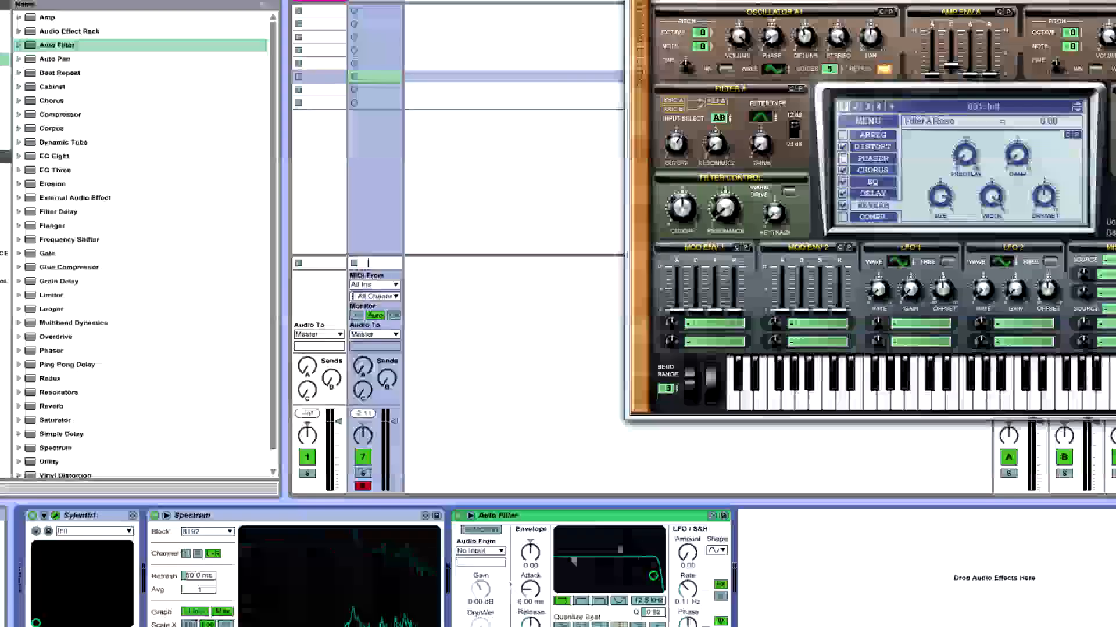
- Try the Auto Filter with its cutoff at 26 Hz and Q at 3.00, open it back up and delete the device
{"action": "left_click_drag", "start_coordinate": [653, 575], "coordinate": [559, 570]}
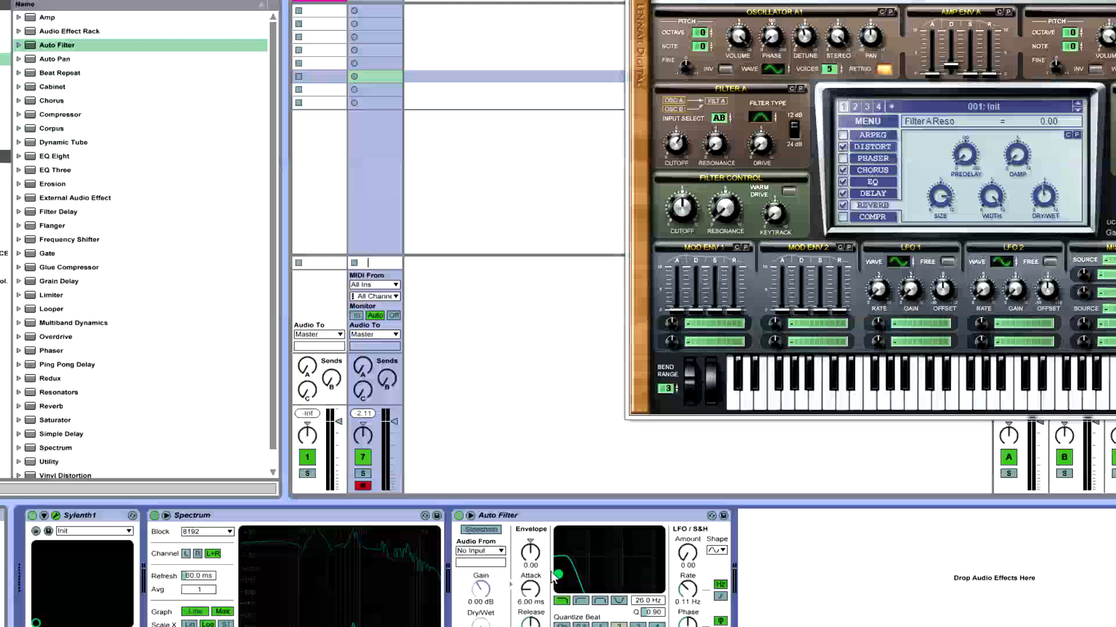
{"action": "left_click_drag", "start_coordinate": [558, 576], "coordinate": [558, 531]}
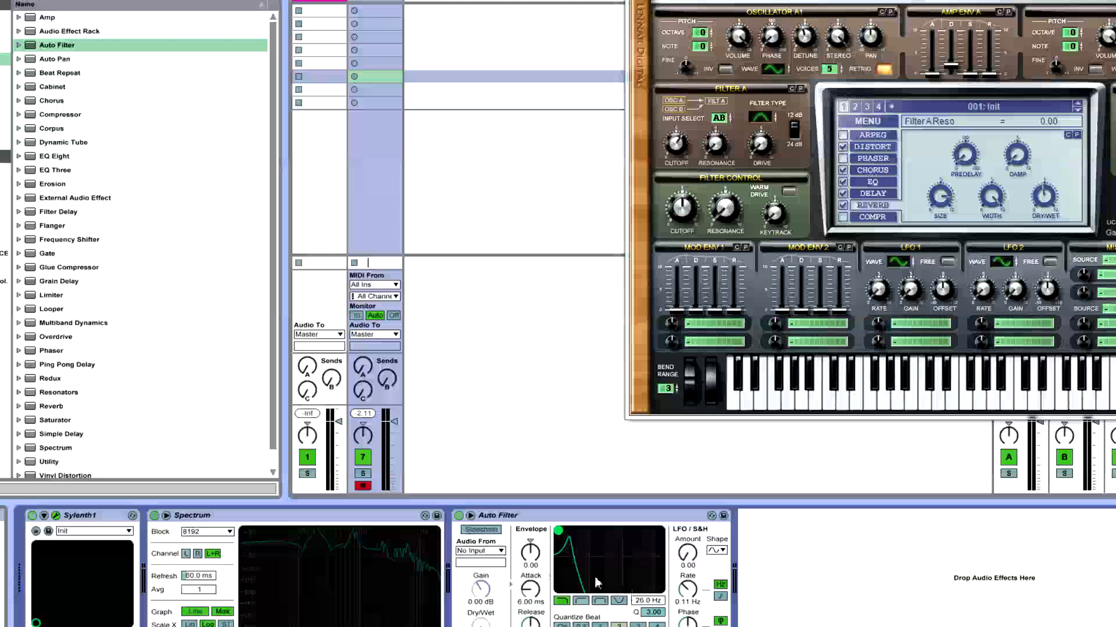
{"action": "left_click_drag", "start_coordinate": [559, 535], "coordinate": [660, 589]}
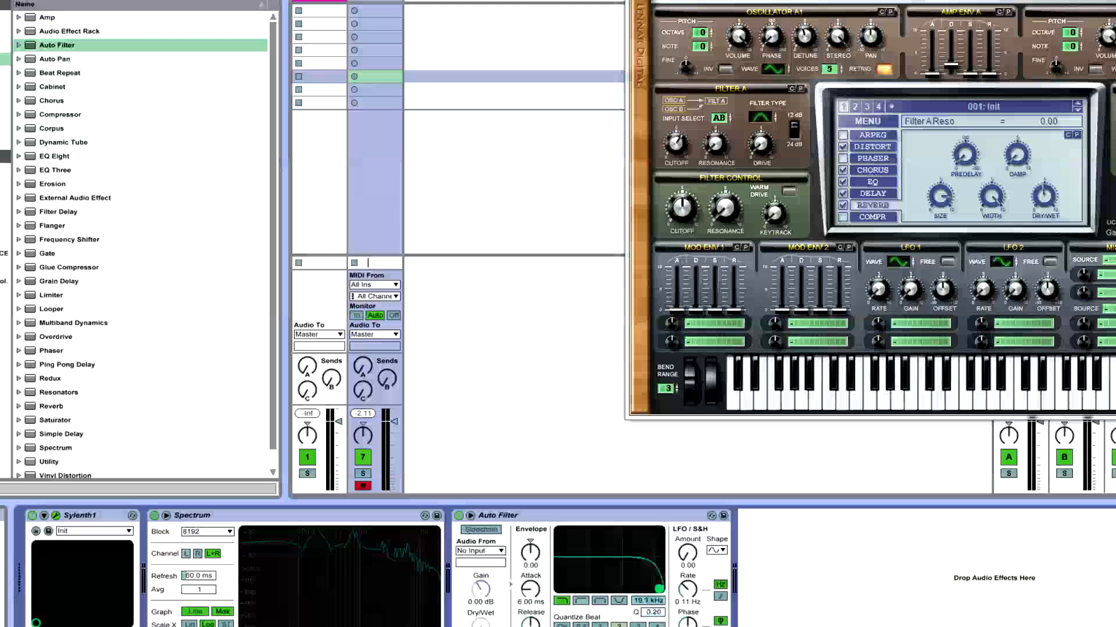
{"action": "left_click", "coordinate": [641, 519]}
{"action": "key", "text": "Delete"}
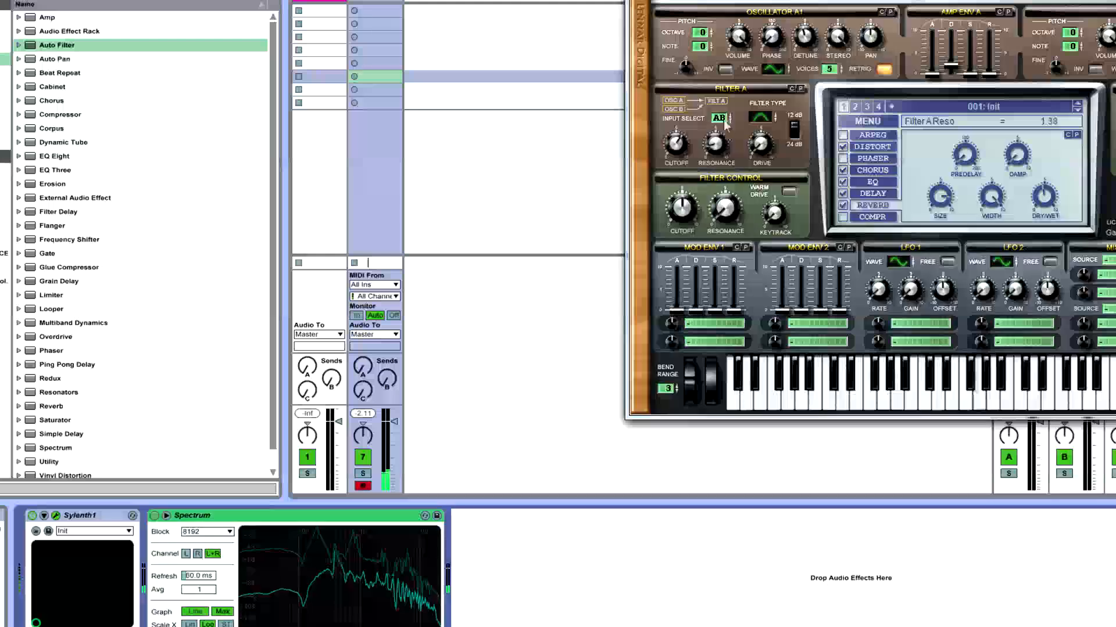
- Sweep Filter A's cutoff and resonance, set its filter type to bypass and bring the cutoff down to 1 Hz
{"action": "left_click_drag", "start_coordinate": [675, 145], "coordinate": [707, 329]}
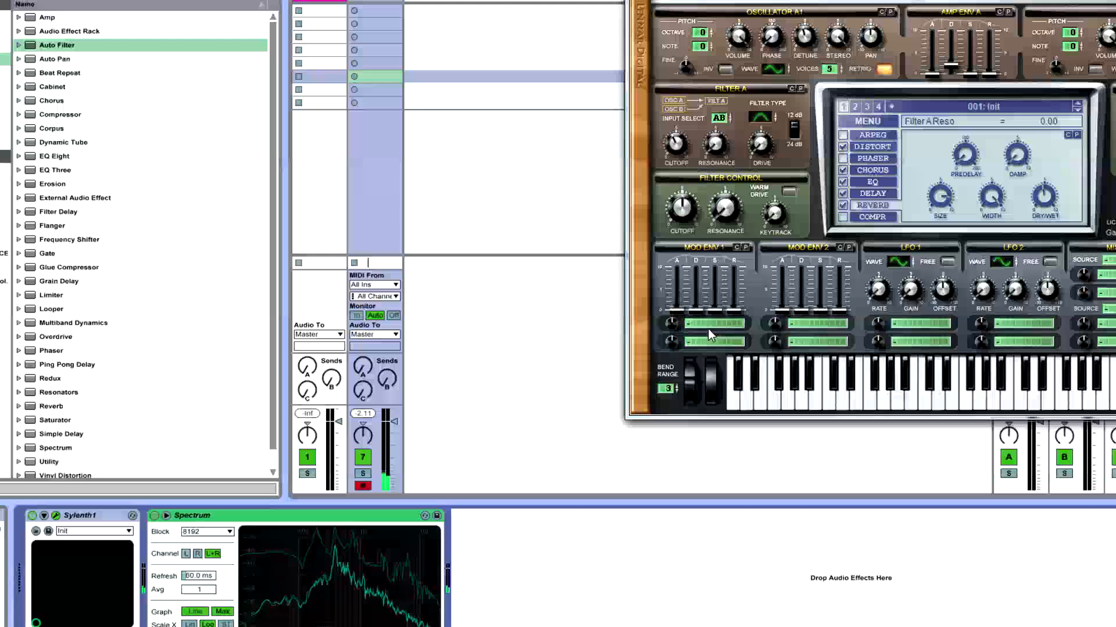
{"action": "left_click", "coordinate": [759, 117]}
{"action": "left_click_drag", "start_coordinate": [753, 145], "coordinate": [735, 168]}
{"action": "left_click_drag", "start_coordinate": [676, 144], "coordinate": [697, 313]}
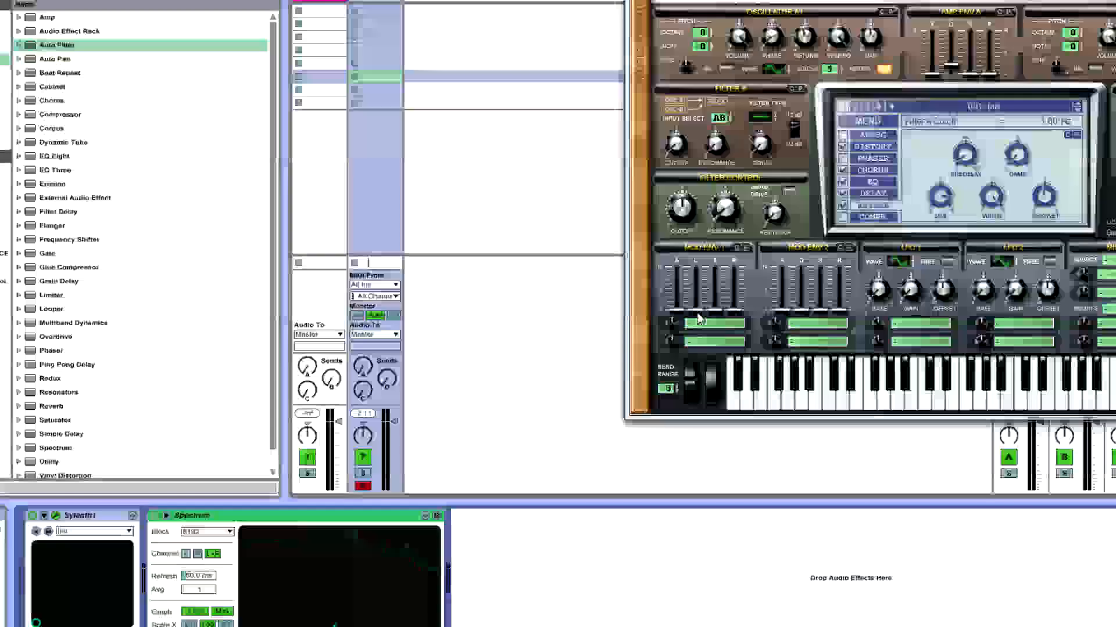
- Assign Mod Env 2 to Pitch AB with a decay of about 0.80 and adjust its modulation amount
{"action": "left_click_drag", "start_coordinate": [900, 1], "coordinate": [683, 36]}
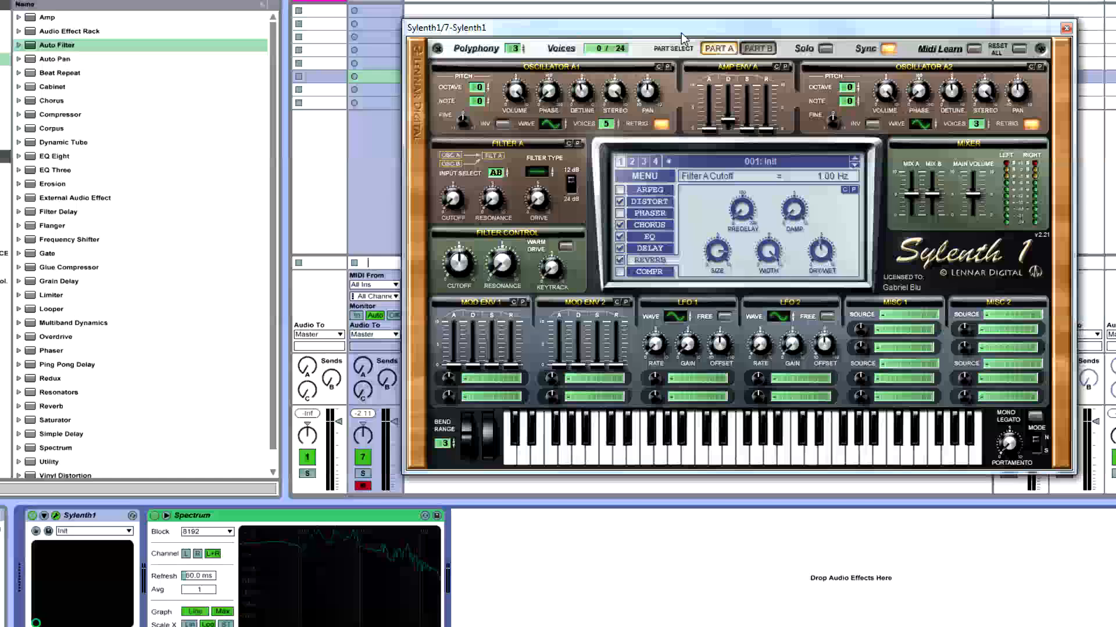
{"action": "left_click", "coordinate": [581, 379]}
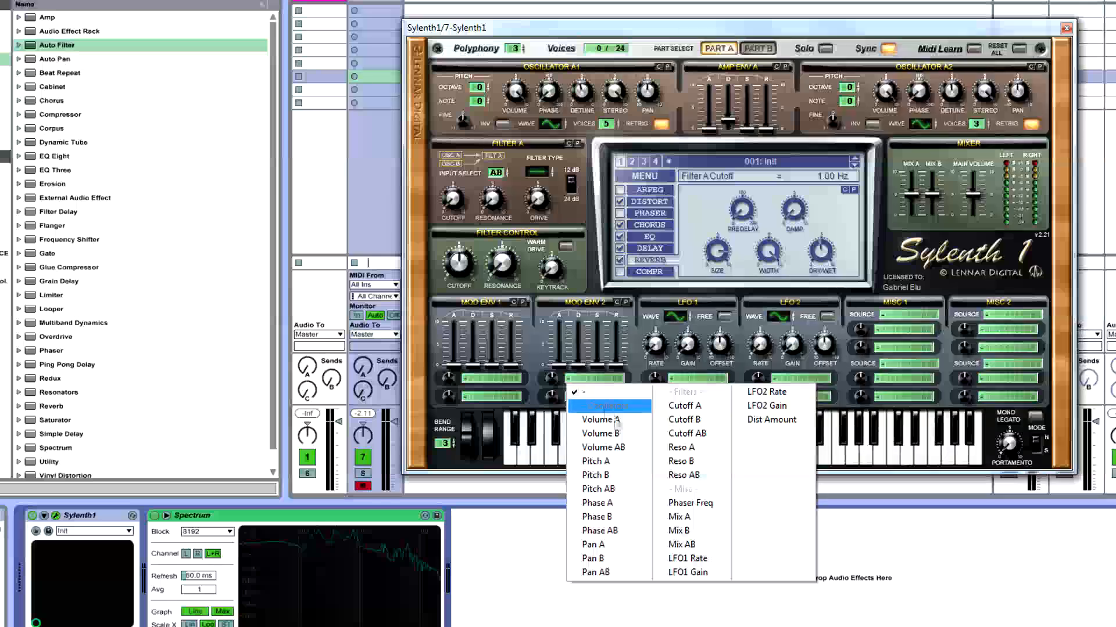
{"action": "left_click", "coordinate": [598, 493]}
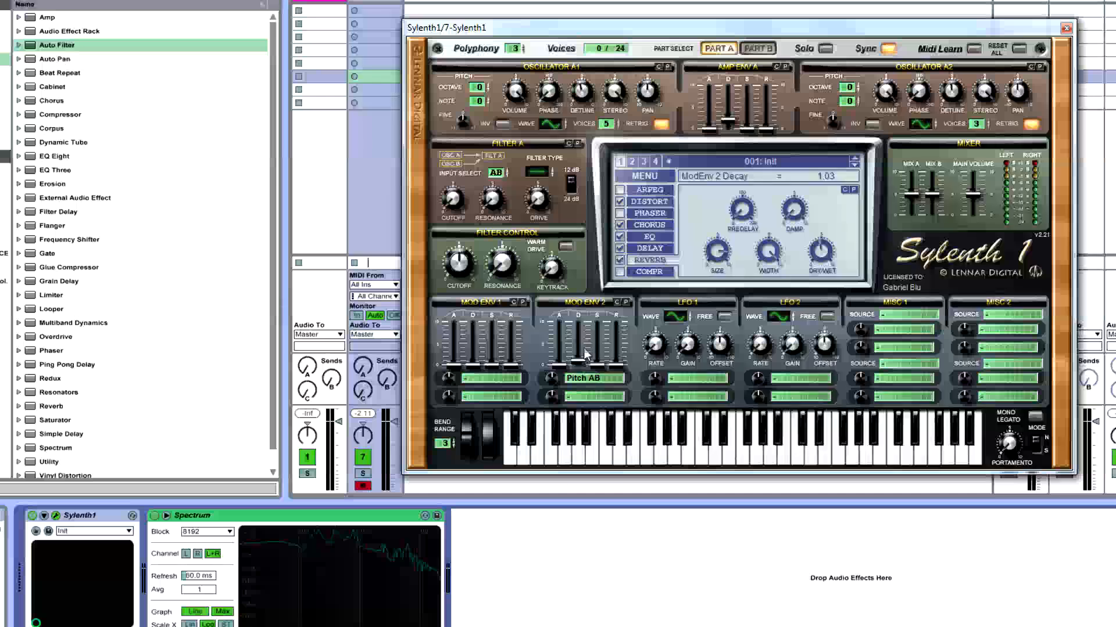
{"action": "left_click_drag", "start_coordinate": [552, 388], "coordinate": [585, 360]}
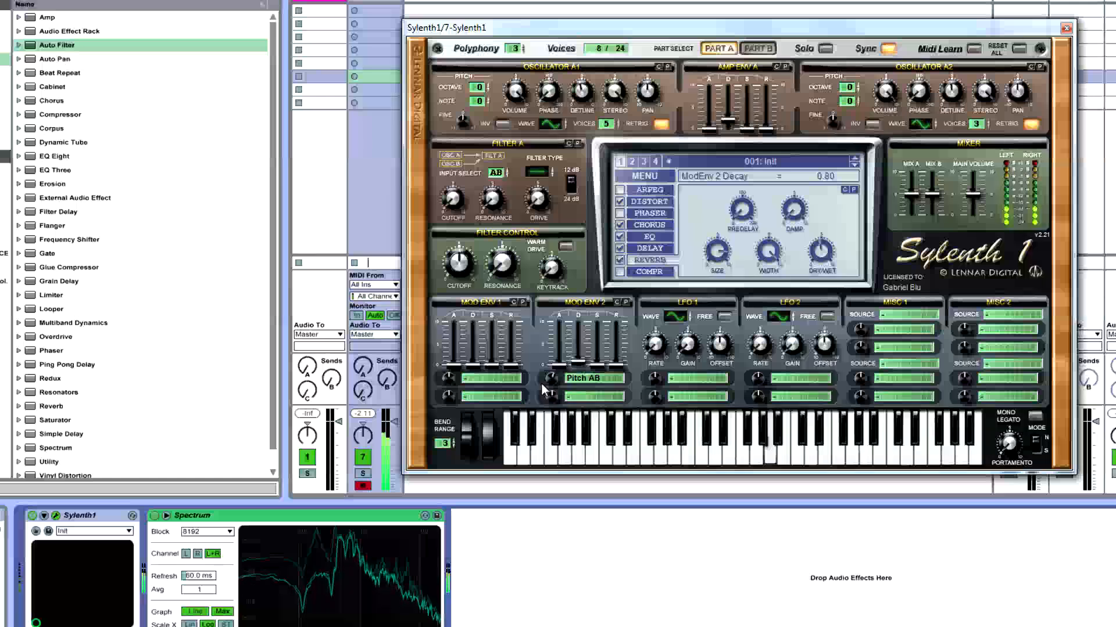
- Adjust Mod Env 2's modulation amount slightly and clear its Pitch AB destination
{"action": "left_click_drag", "start_coordinate": [551, 378], "coordinate": [552, 379]}
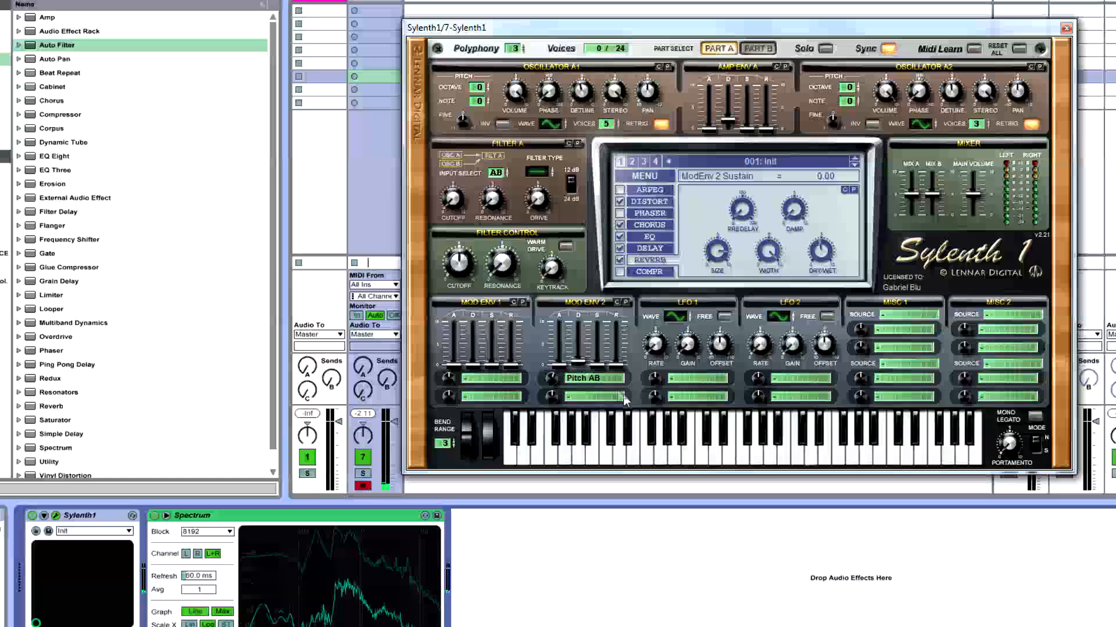
{"action": "left_click", "coordinate": [598, 380]}
{"action": "left_click", "coordinate": [601, 392]}
- Assign LFO 1 to Pitch AB and set its waveform to Pulse
{"action": "left_click", "coordinate": [702, 379]}
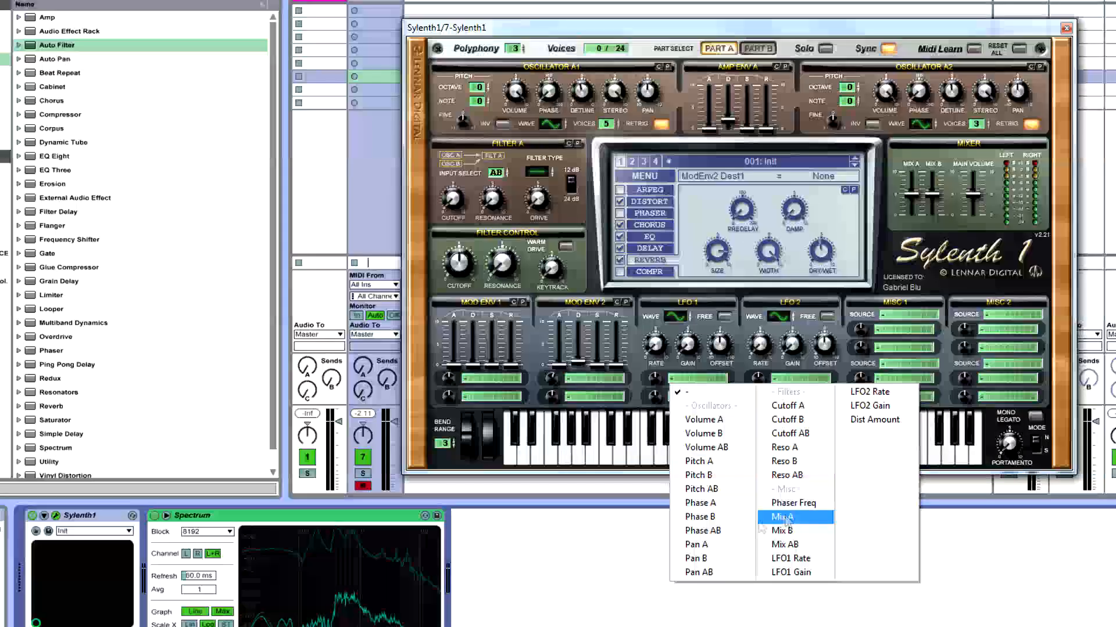
{"action": "left_click", "coordinate": [702, 489]}
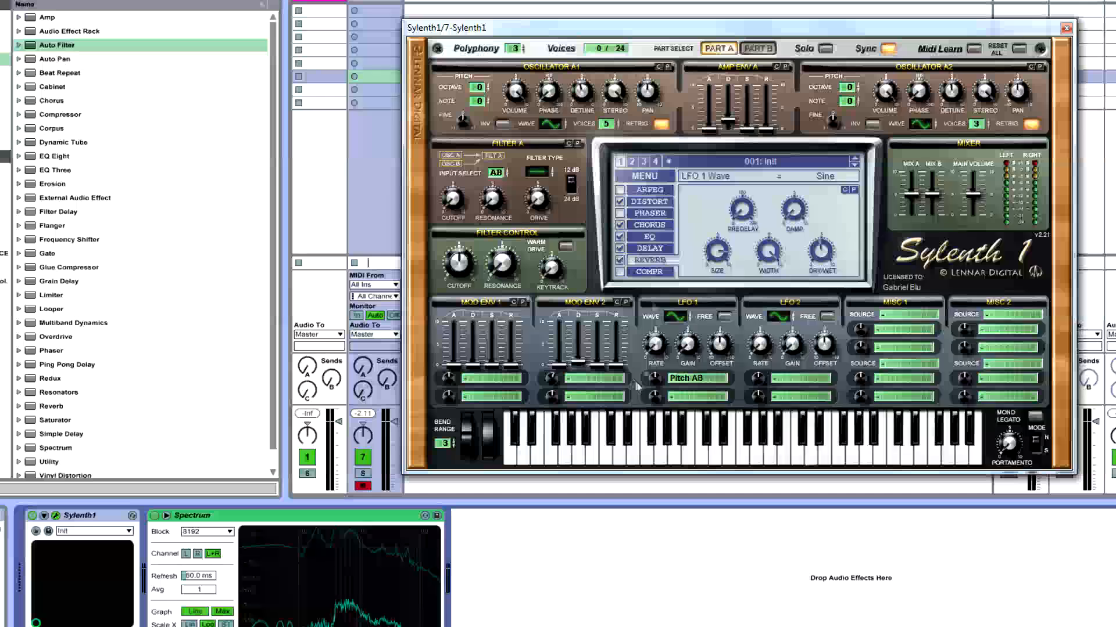
{"action": "left_click", "coordinate": [684, 319]}
{"action": "left_click", "coordinate": [683, 319]}
{"action": "left_click", "coordinate": [681, 316]}
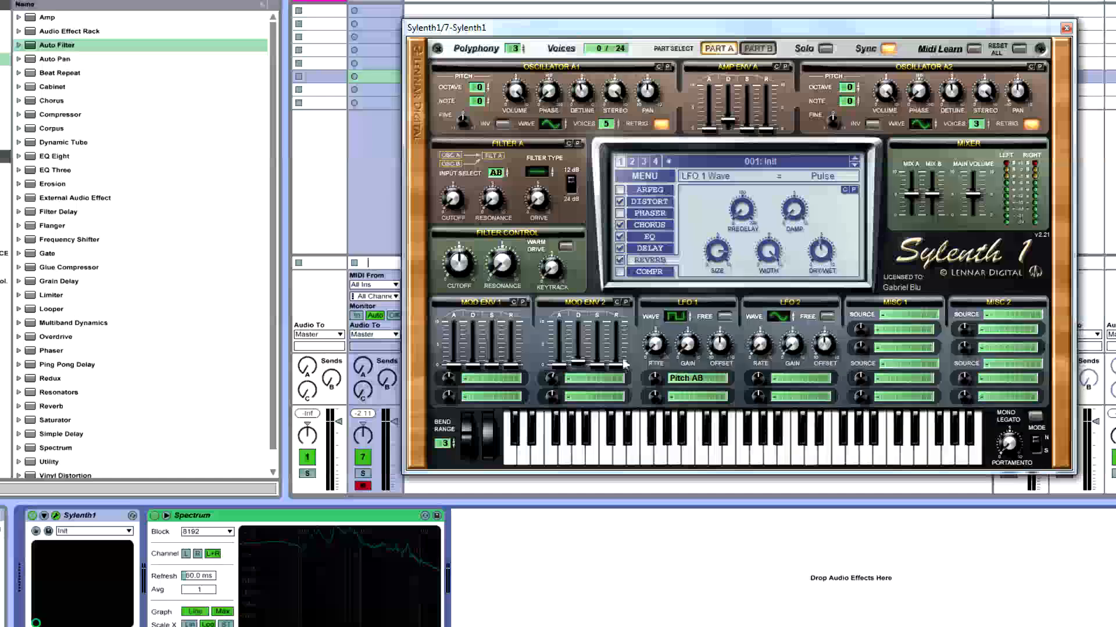
- Set LFO 1's Pitch AB modulation amount to about 0.38, its rate to 1/64D and its gain to 10.00
{"action": "left_click", "coordinate": [656, 376]}
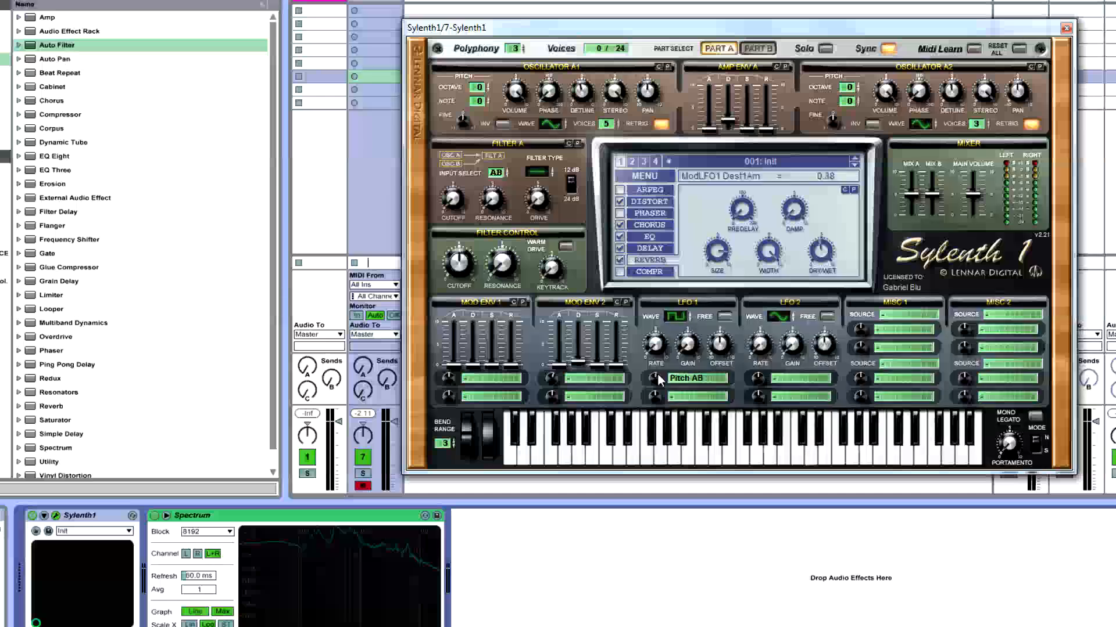
{"action": "left_click", "coordinate": [654, 347]}
{"action": "left_click_drag", "start_coordinate": [675, 265], "coordinate": [673, 261]}
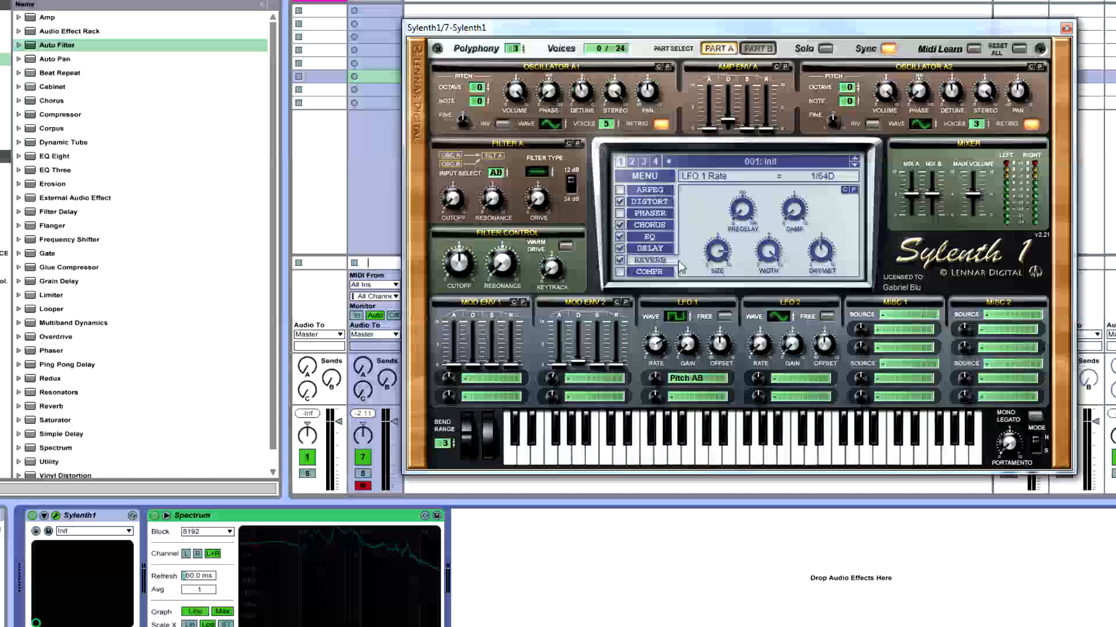
{"action": "left_click", "coordinate": [688, 344]}
{"action": "left_click_drag", "start_coordinate": [700, 254], "coordinate": [712, 204]}
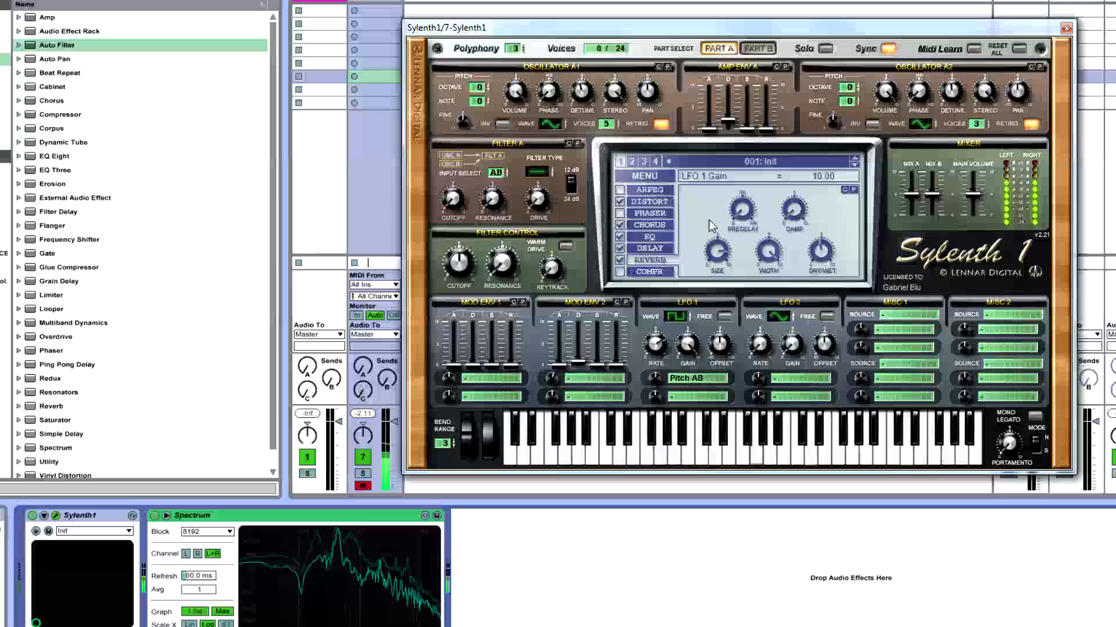
- Bring LFO 1's gain down to about 1.48, adjust its modulation amount and clear its Pitch AB destination
{"action": "left_click_drag", "start_coordinate": [686, 344], "coordinate": [690, 465]}
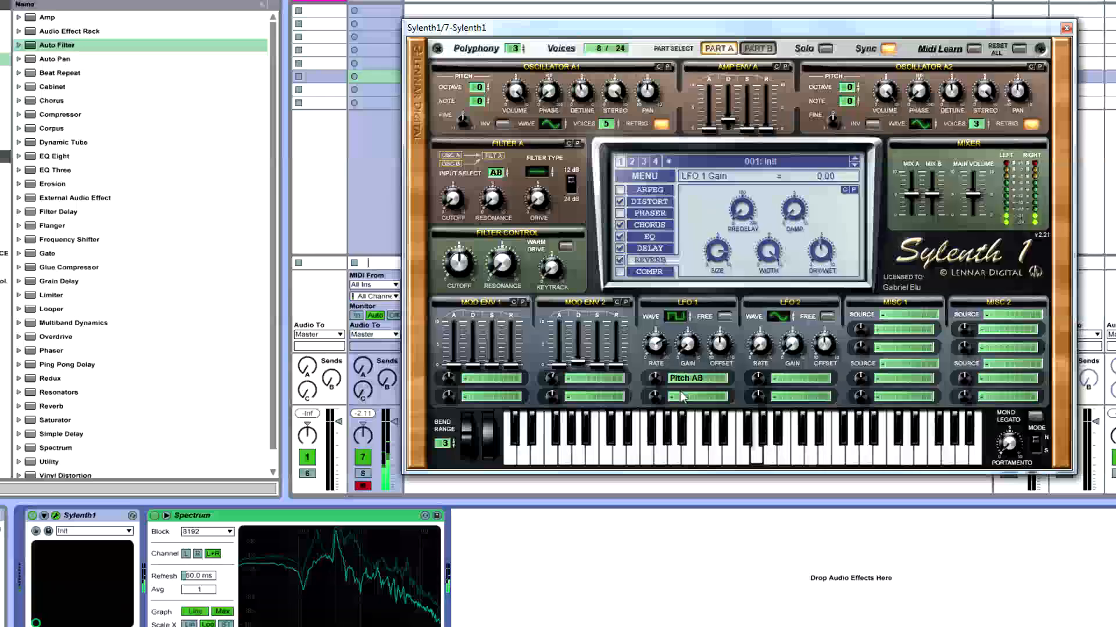
{"action": "left_click_drag", "start_coordinate": [659, 380], "coordinate": [718, 349]}
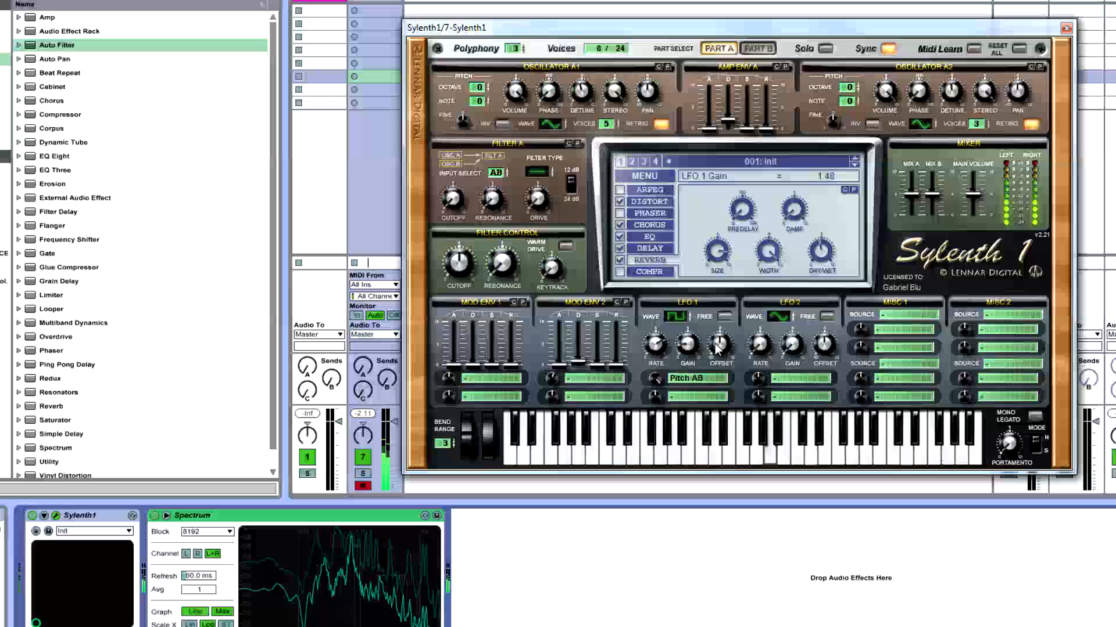
{"action": "left_click", "coordinate": [694, 378]}
{"action": "left_click", "coordinate": [642, 404]}
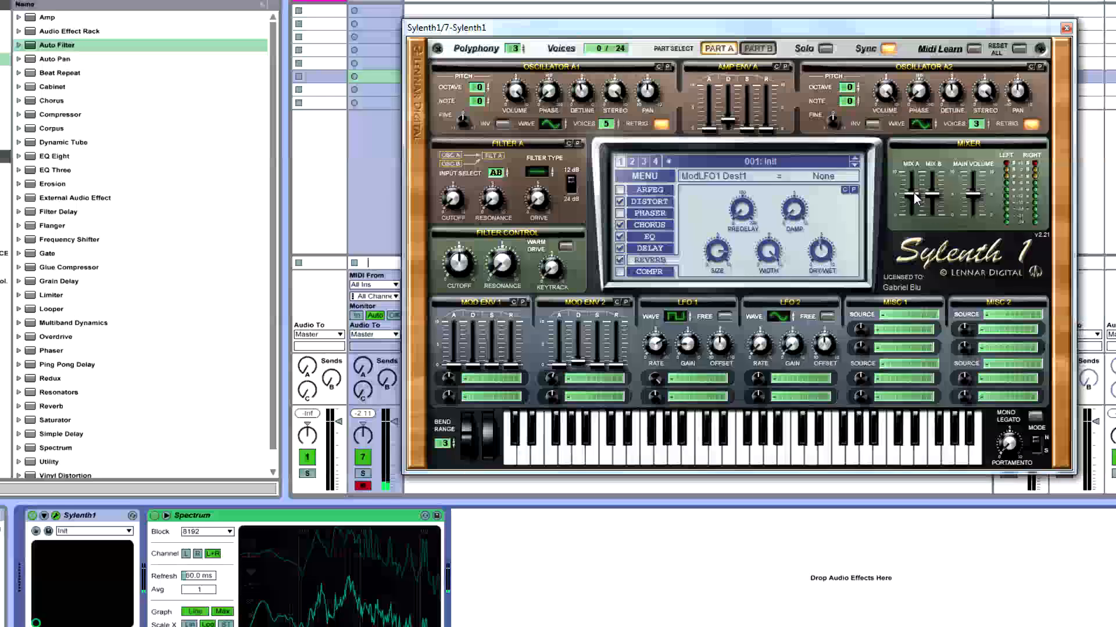
- Raise Mix A fully and the main volume to about 7.41, and lower track 7's volume fader to compensate
{"action": "left_click_drag", "start_coordinate": [915, 196], "coordinate": [923, 108]}
{"action": "left_click_drag", "start_coordinate": [976, 194], "coordinate": [945, 155]}
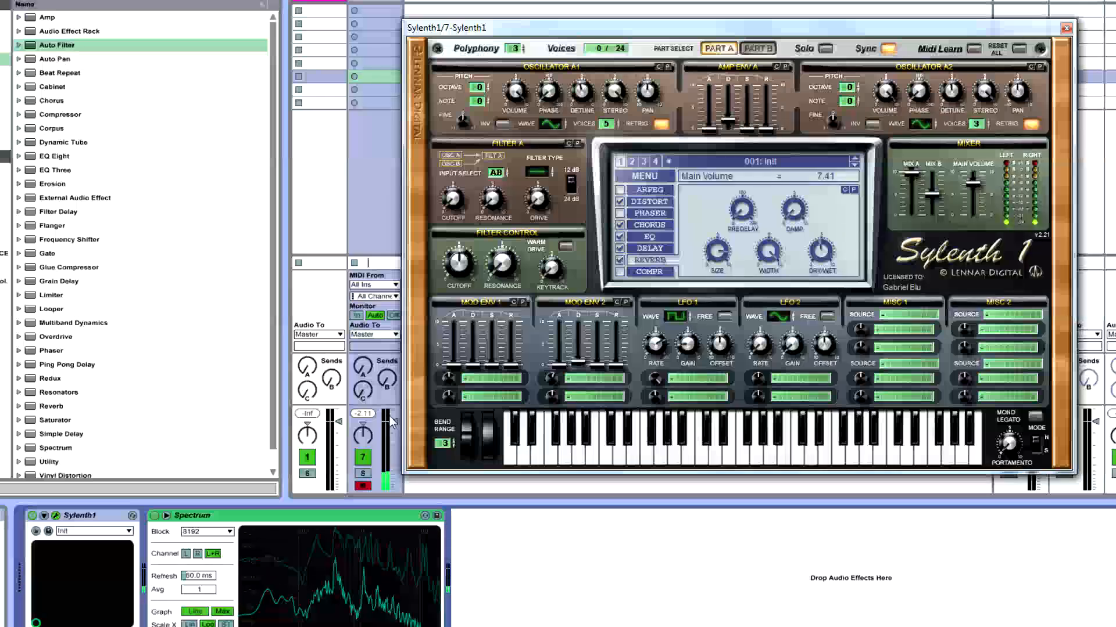
{"action": "left_click_drag", "start_coordinate": [395, 422], "coordinate": [394, 447]}
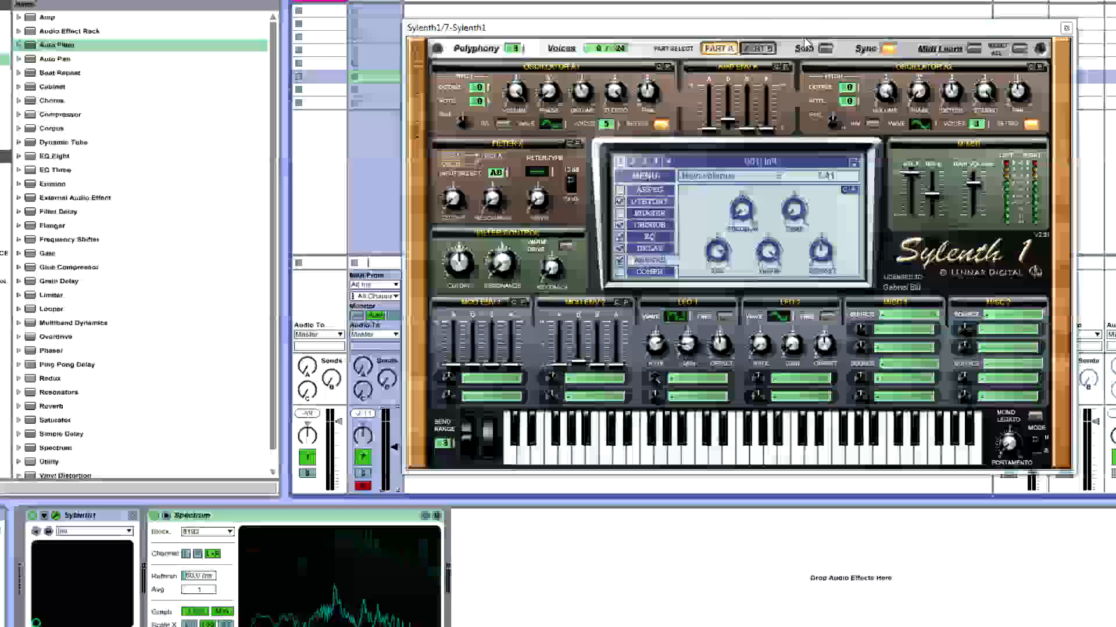
{"action": "left_click_drag", "start_coordinate": [758, 33], "coordinate": [737, 17]}
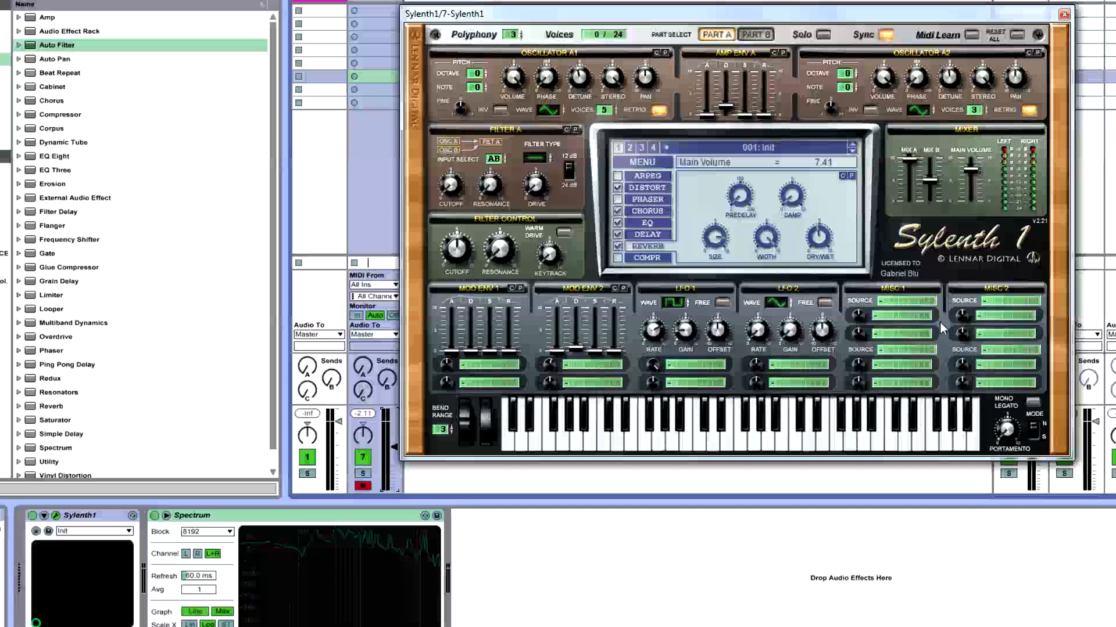
{"action": "left_click_drag", "start_coordinate": [721, 18], "coordinate": [623, 11]}
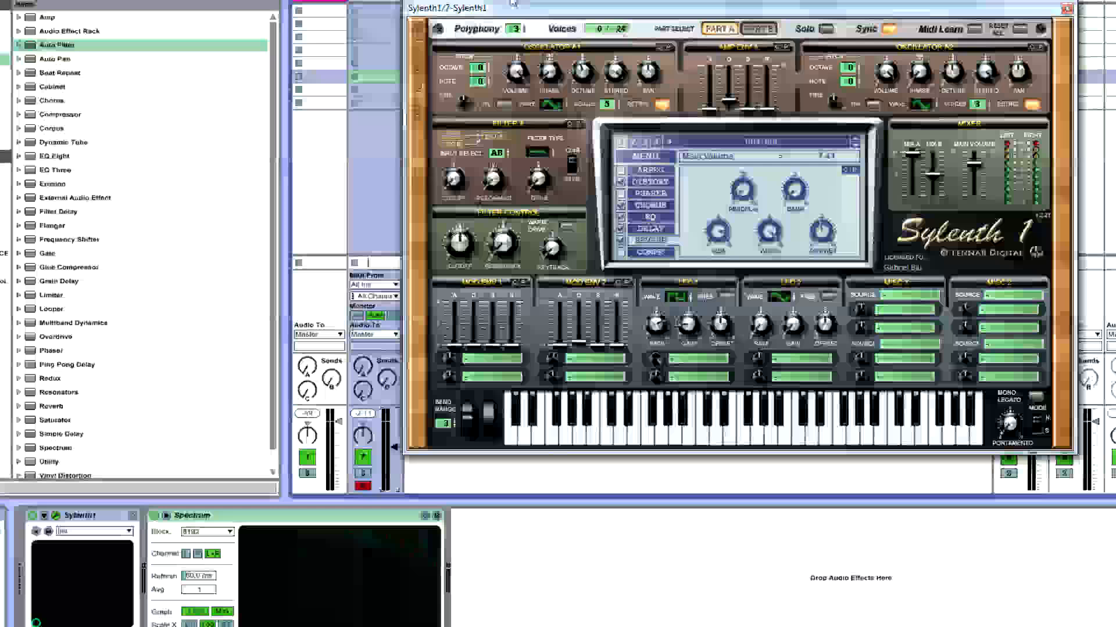
{"action": "left_click_drag", "start_coordinate": [487, 7], "coordinate": [507, 18]}
{"action": "left_click_drag", "start_coordinate": [621, 11], "coordinate": [647, 65]}
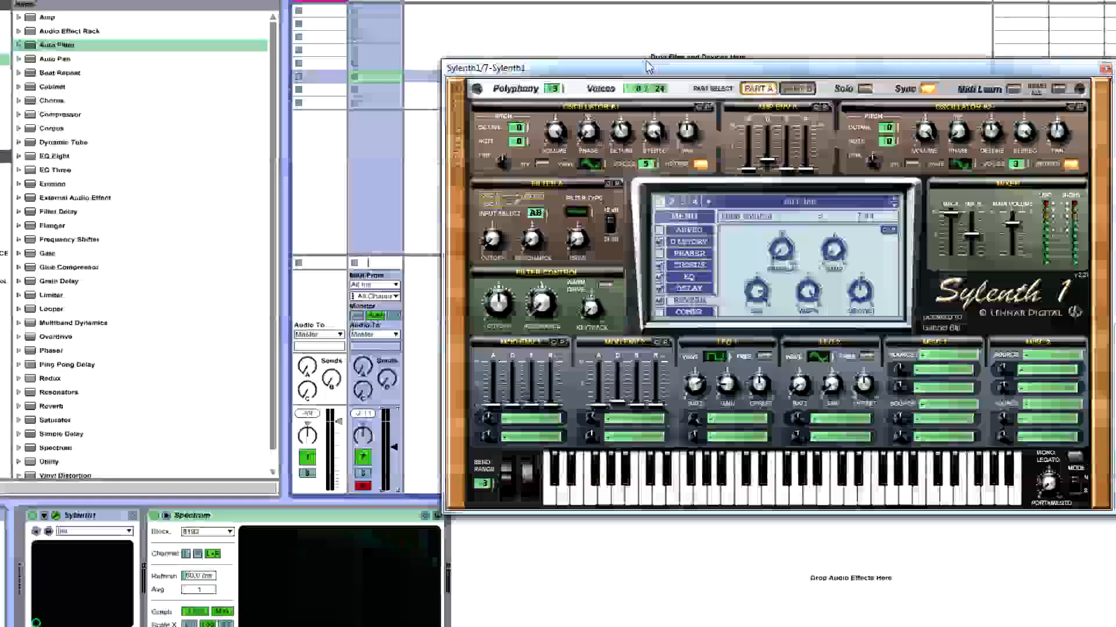
{"action": "left_click_drag", "start_coordinate": [649, 67], "coordinate": [627, 20]}
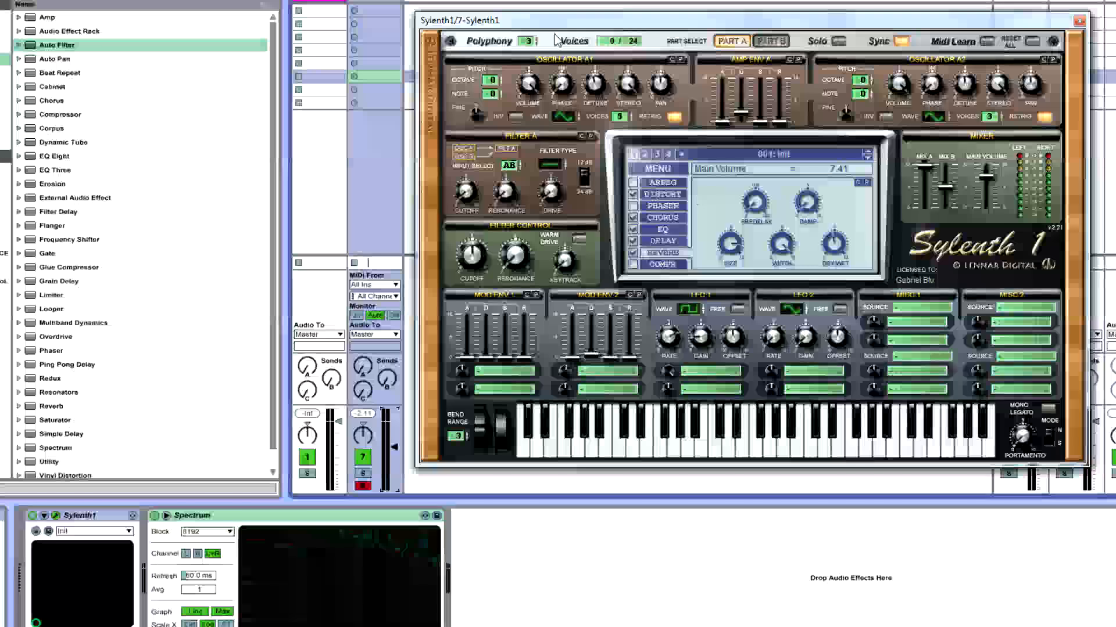